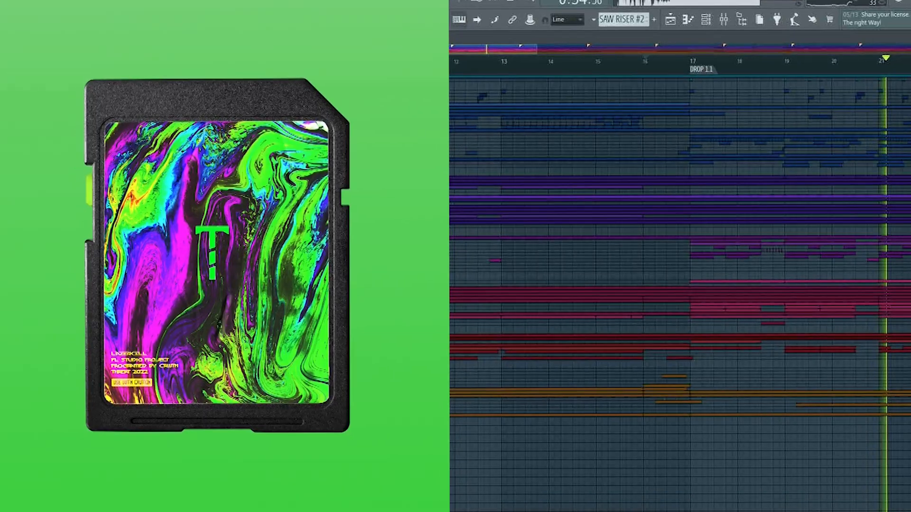
# Step: Play the Drop 1.1 section of the arrangement with the individual drum tracks in view, and stop playback
pyautogui.scroll(-5, 892, 219)
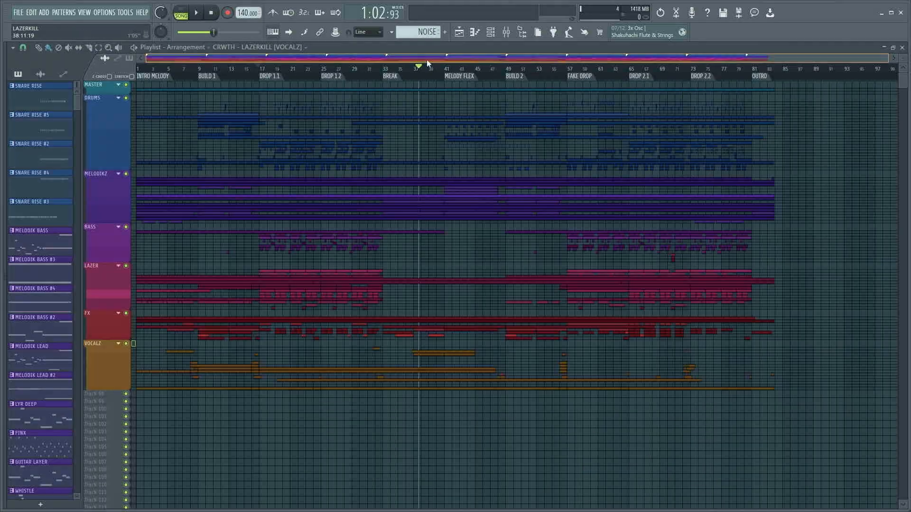
pyautogui.click(506, 32)
pyautogui.moveTo(483, 189); pyautogui.dragTo(702, 111)
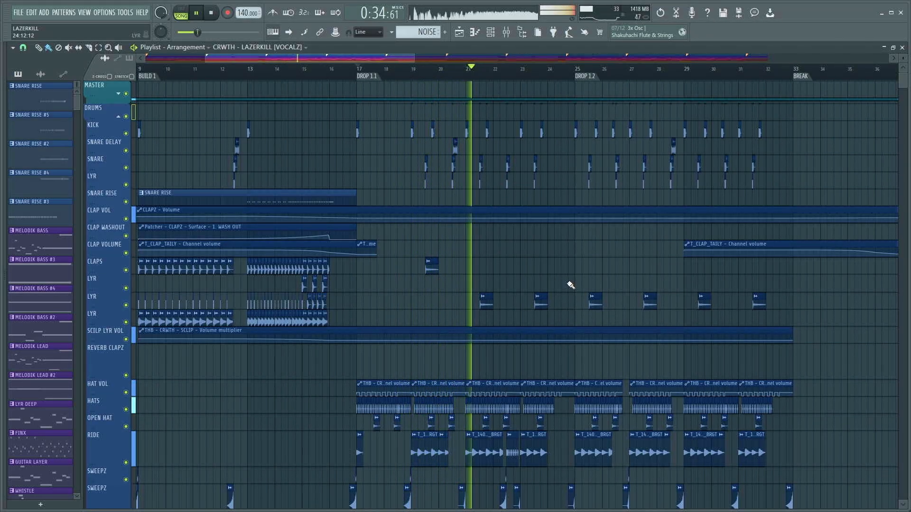
pyautogui.press('space')
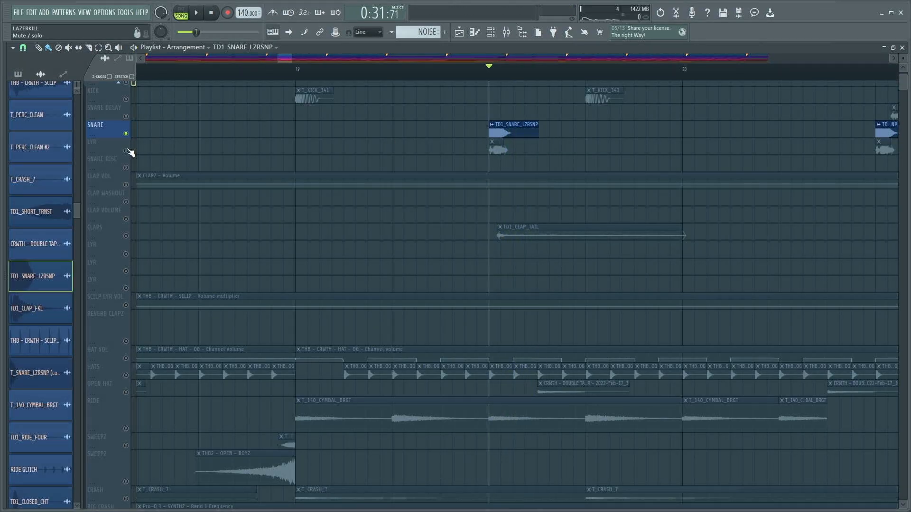
# Step: Unmute the LYR layer below the soloed SNARE track and play both together
pyautogui.click(133, 141)
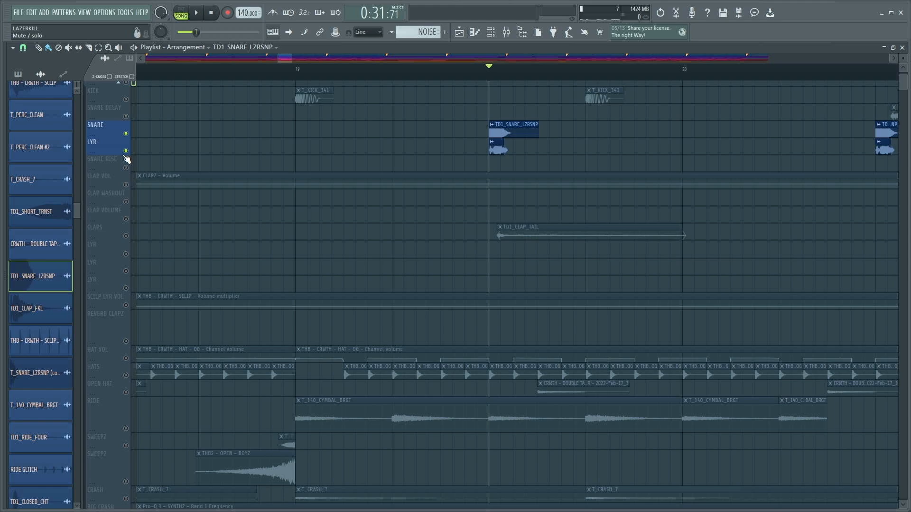
pyautogui.press('space')
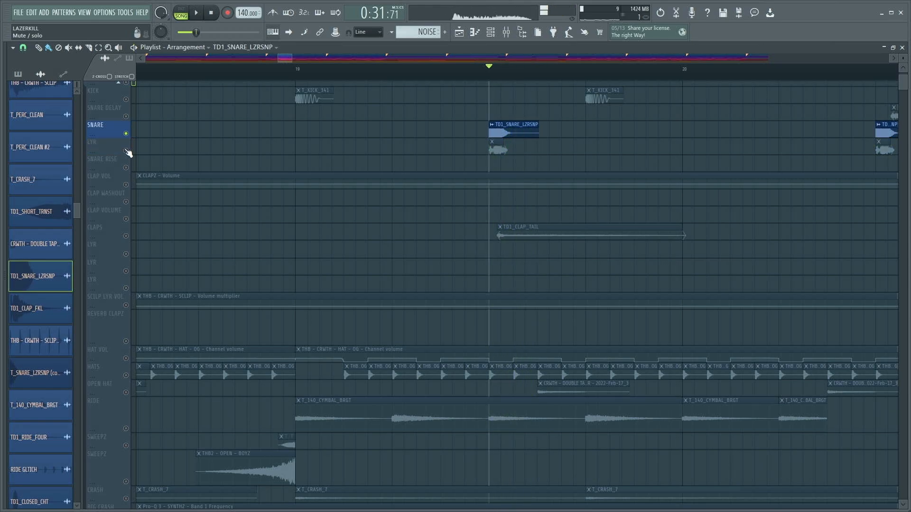
# Step: Inspect the SNARE mixer track's effects chain, including the parametric EQ and the Effector FX module, and close all plugin windows
pyautogui.click(506, 33)
pyautogui.click(396, 182)
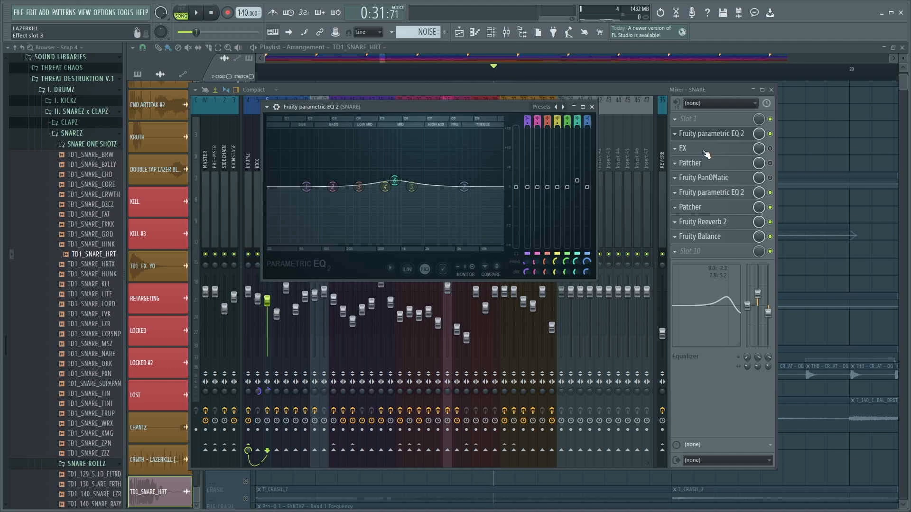
pyautogui.click(707, 155)
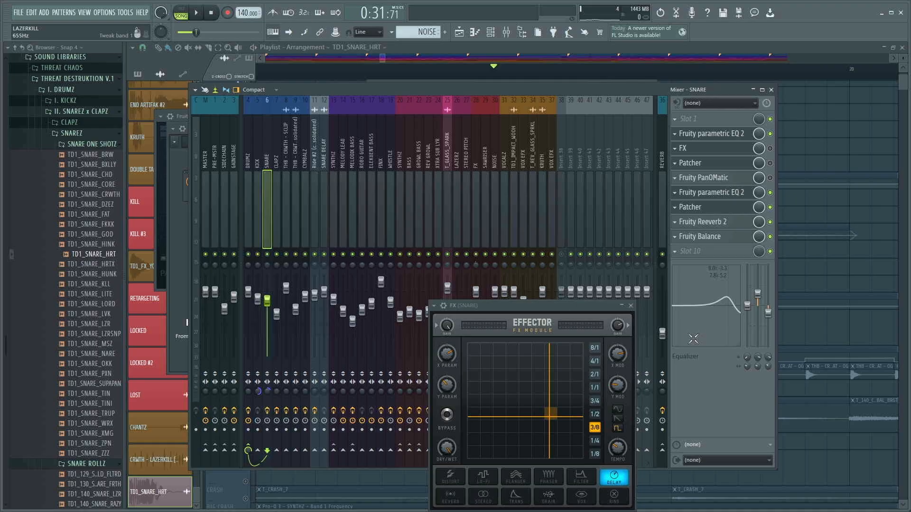
pyautogui.click(630, 305)
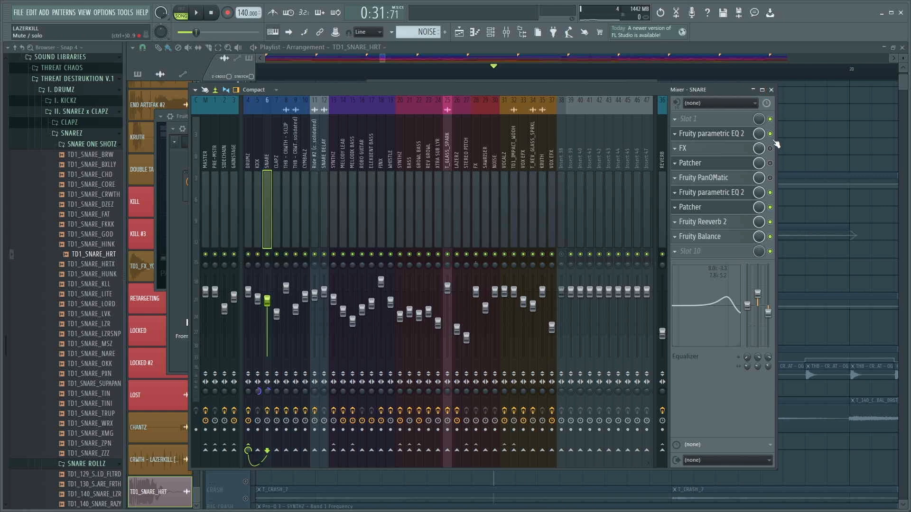
pyautogui.click(771, 90)
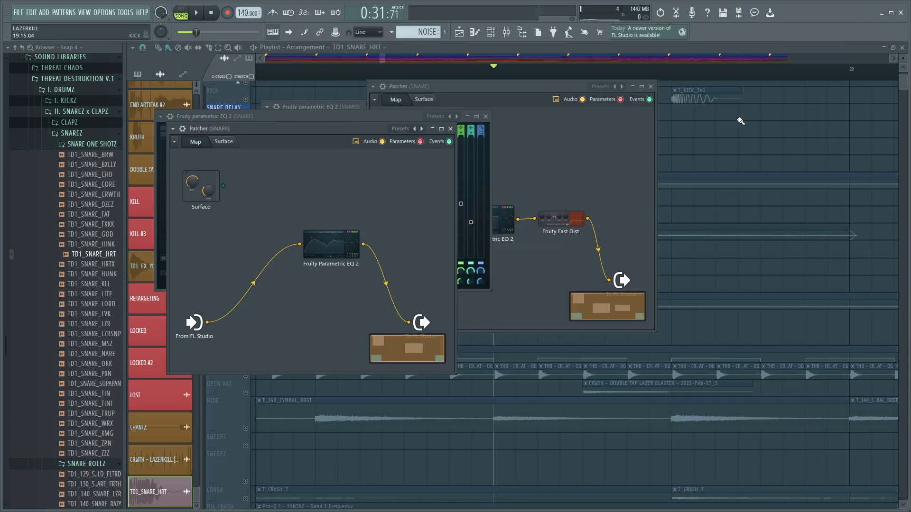
pyautogui.press('F12')
# Step: Open the TD1_CLAP_TAIL clip from the CLAPS track, preview its sample, and bring up the mixer
pyautogui.press('space')
pyautogui.scroll(-3, 591, 149)
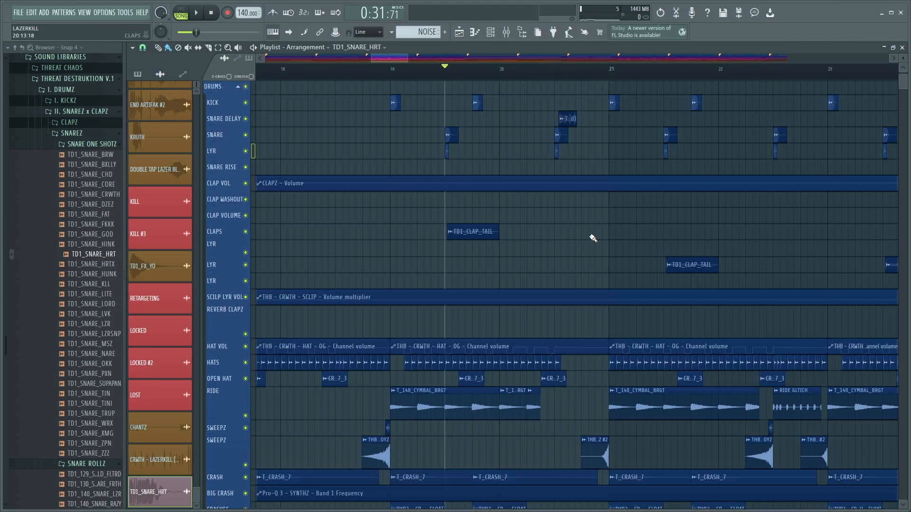
pyautogui.scroll(5, 654, 138)
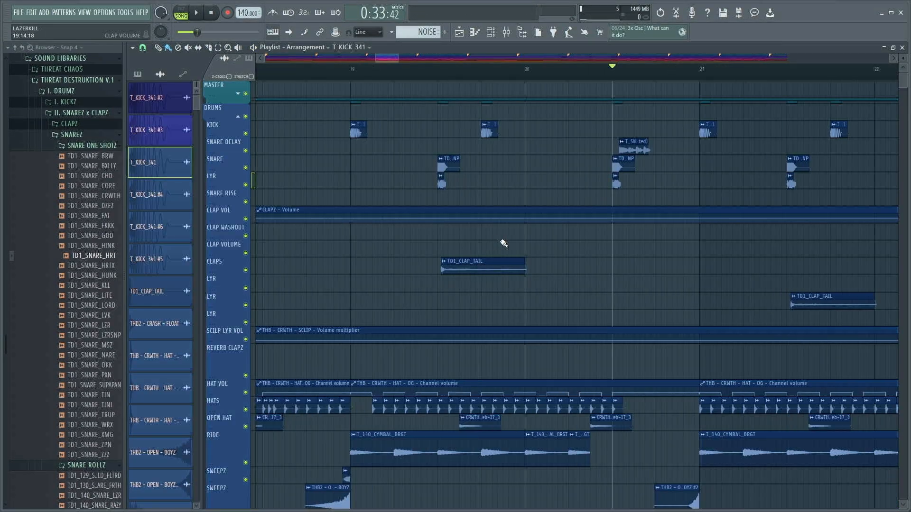
pyautogui.doubleClick(460, 268)
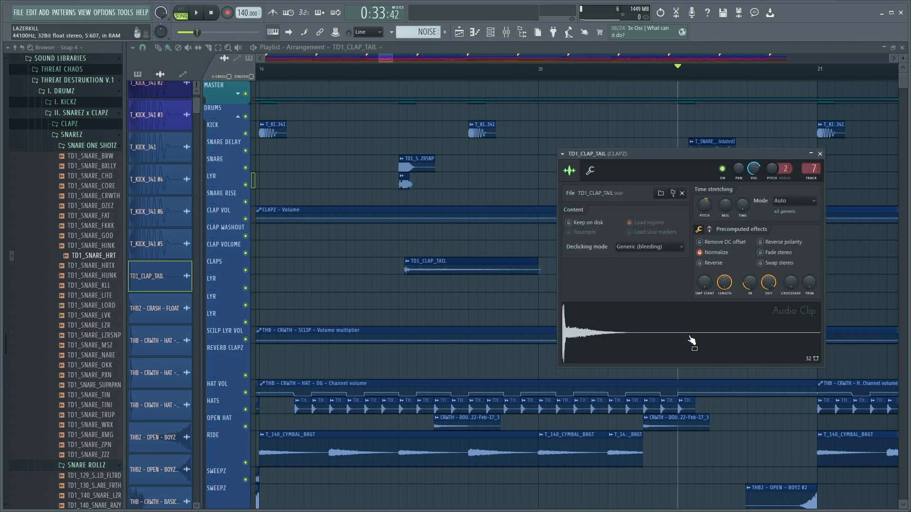
pyautogui.click(692, 341)
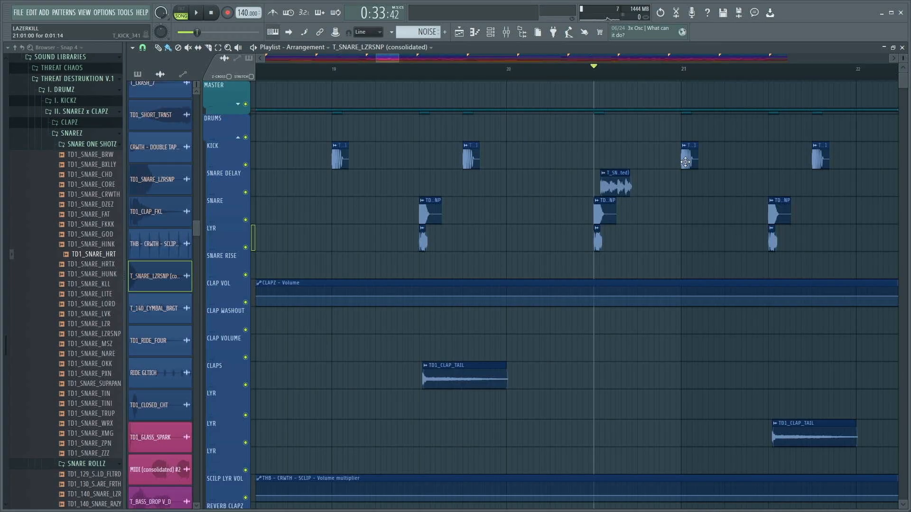
pyautogui.press('F9')
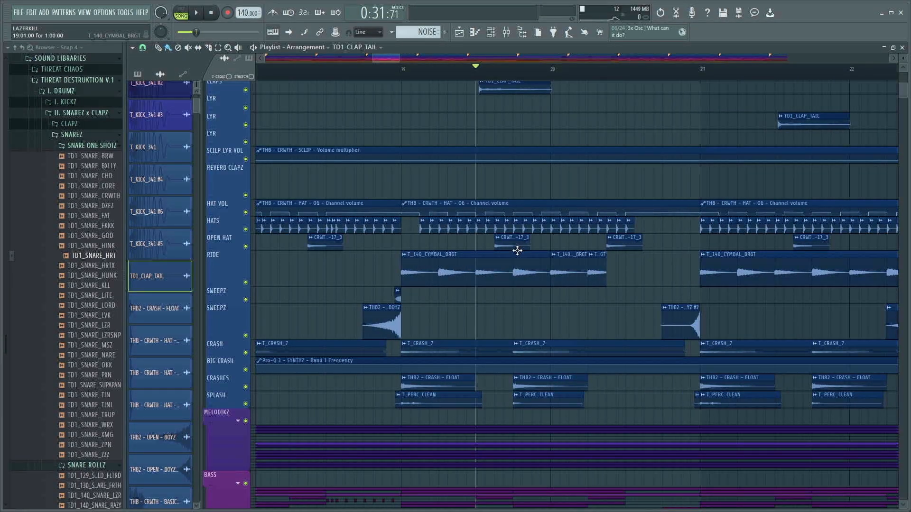
# Step: Play the RIDE track alongside the soloed OPEN HAT from around bar 19, and restore all tracks
pyautogui.keyDown('ctrl'); pyautogui.click(252, 281); pyautogui.keyUp('ctrl')
pyautogui.click(401, 76)
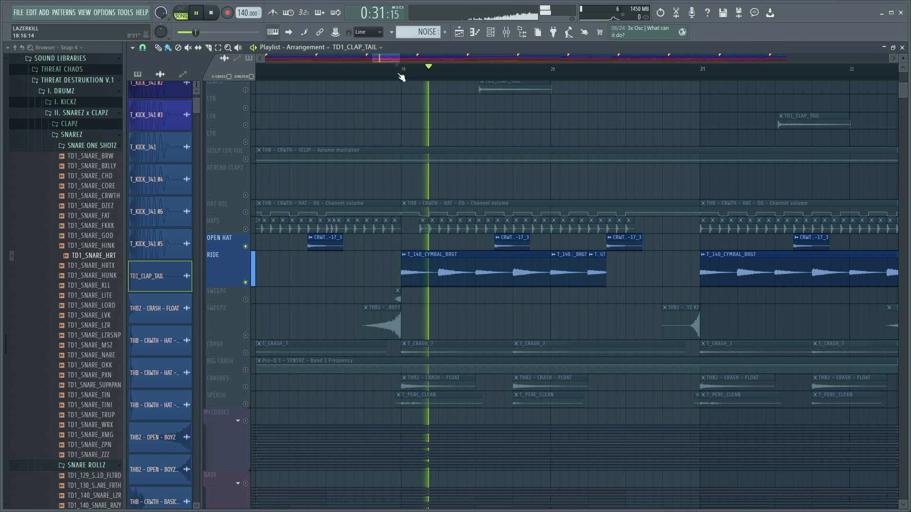
pyautogui.press('space')
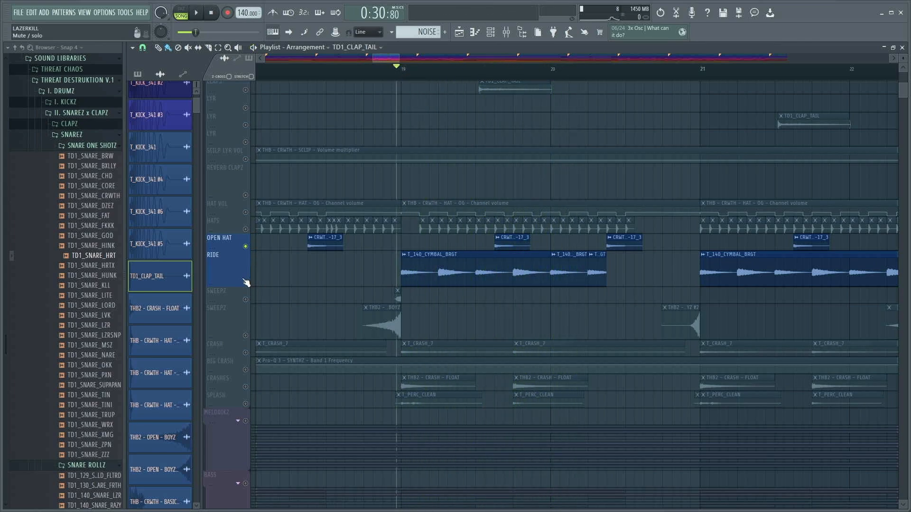
pyautogui.keyDown('ctrl'); pyautogui.click(246, 283); pyautogui.keyUp('ctrl')
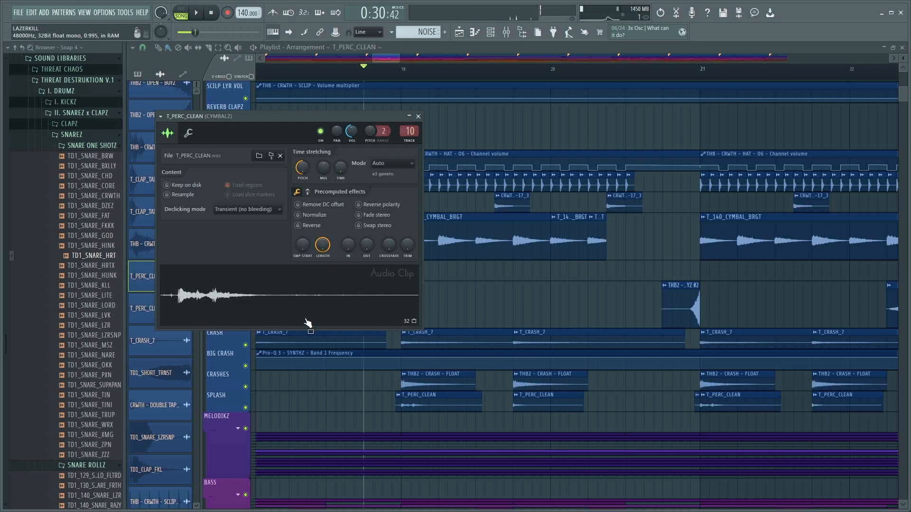
# Step: Close the T_PERC_CLEAN sample window and inspect the TD1_SHORT_TRNST clip on the SWEEPZ track just before bar 19
pyautogui.press('Escape')
pyautogui.press('KP_Add')
pyautogui.press('KP_Add')
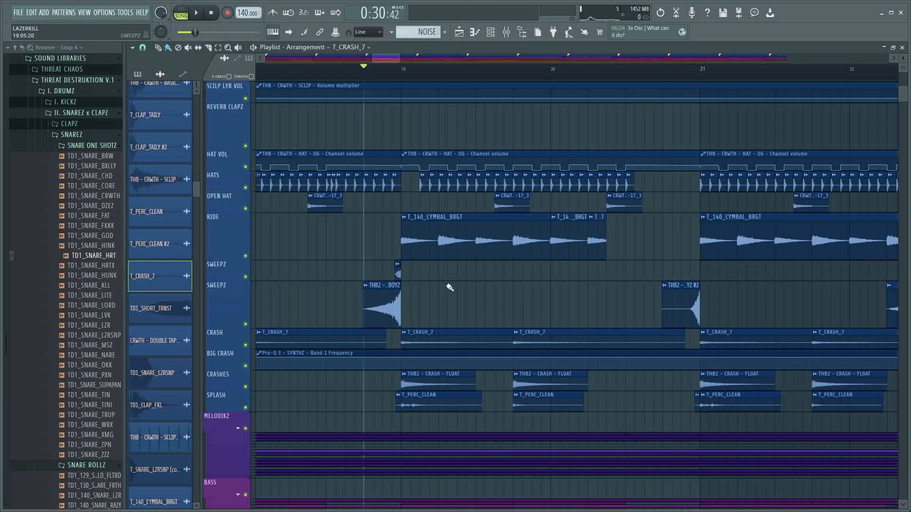
pyautogui.scroll(4, 417, 285)
pyautogui.hscroll(-3, 520, 303)
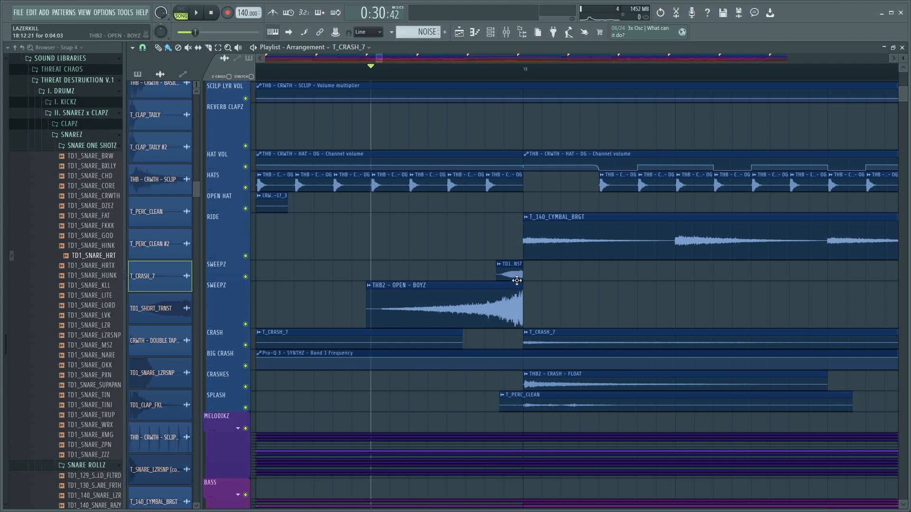
pyautogui.doubleClick(516, 280)
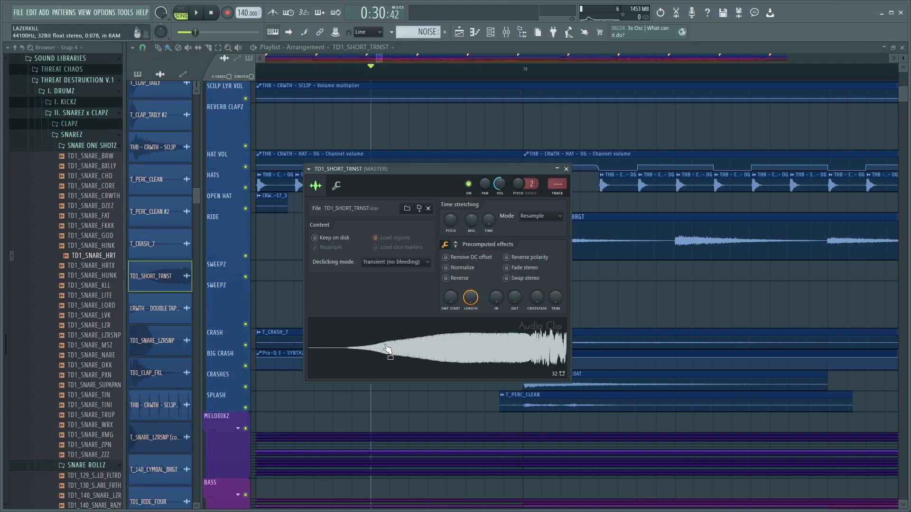
pyautogui.click(541, 296)
# Step: Play the full mix twice from the THB2 - OPEN - BOYZ sweep into bar 19
pyautogui.scroll(2, 541, 297)
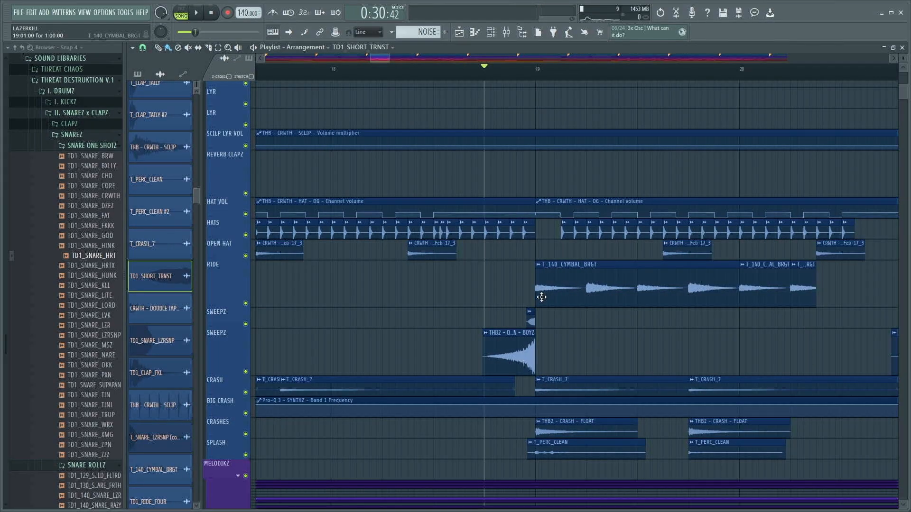
pyautogui.press('space')
pyautogui.scroll(-2, 541, 297)
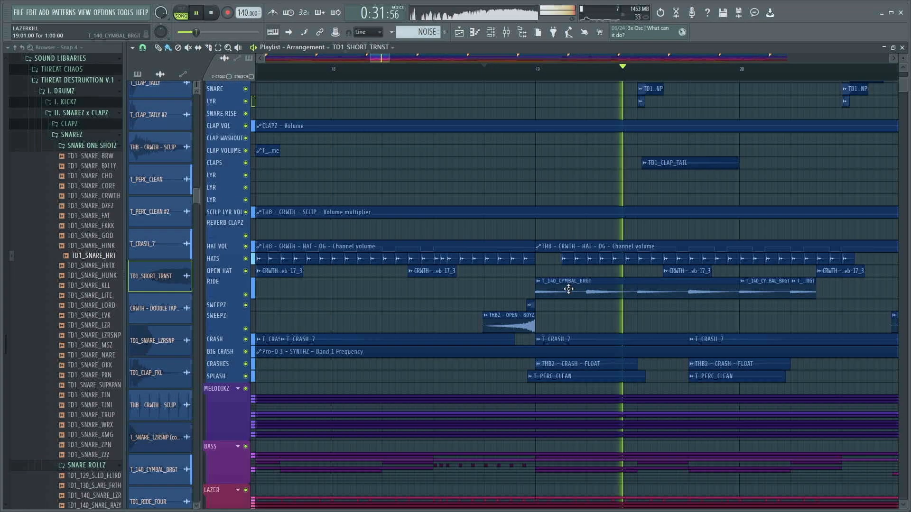
pyautogui.press('space')
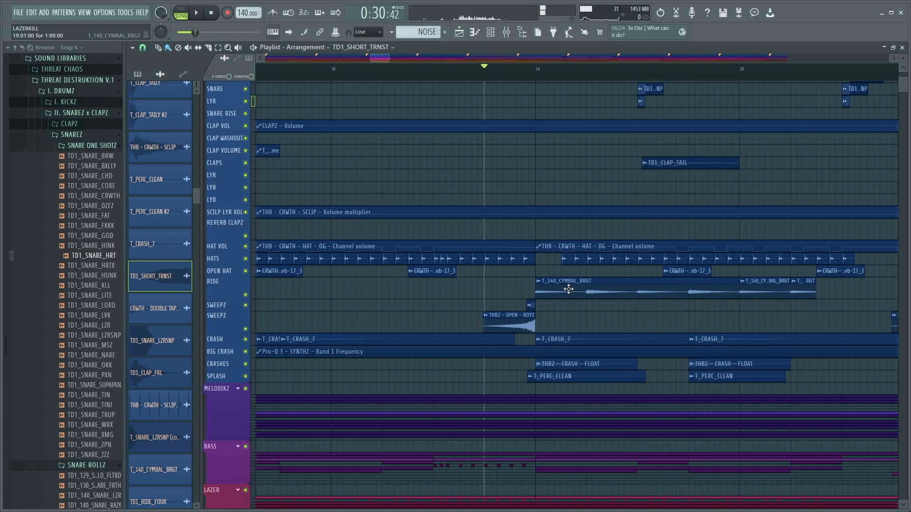
pyautogui.press('space')
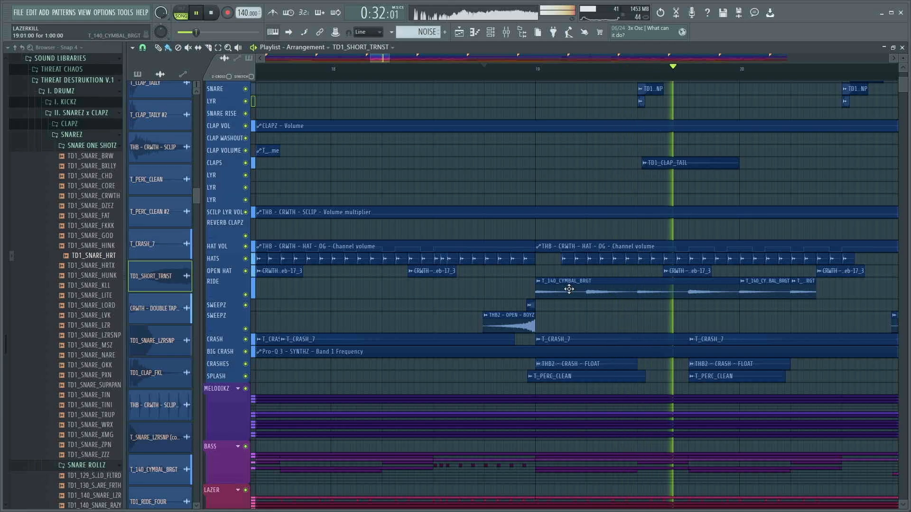
pyautogui.scroll(3, 610, 283)
pyautogui.press('space')
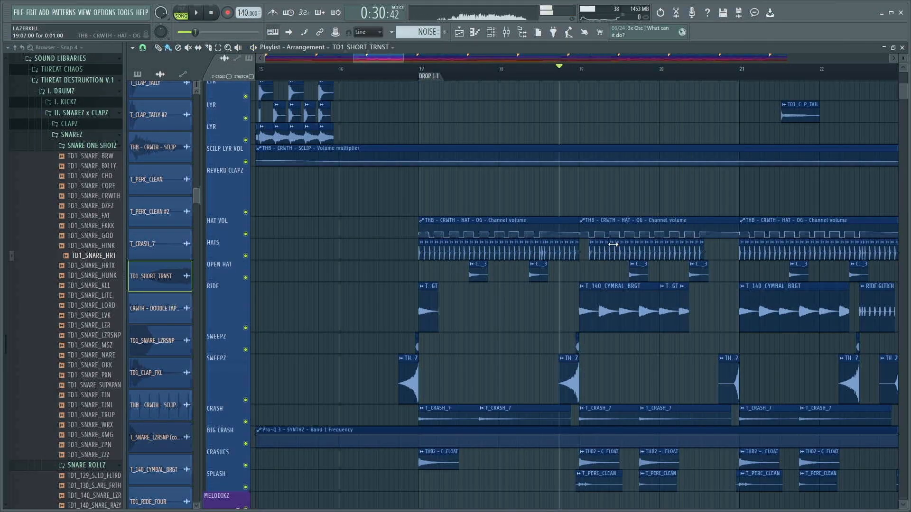
# Step: Solo the HATS track during playback to hear the hi-hat pattern, and stop playback
pyautogui.press('space')
pyautogui.scroll(2, 614, 245)
pyautogui.rightClick(245, 306)
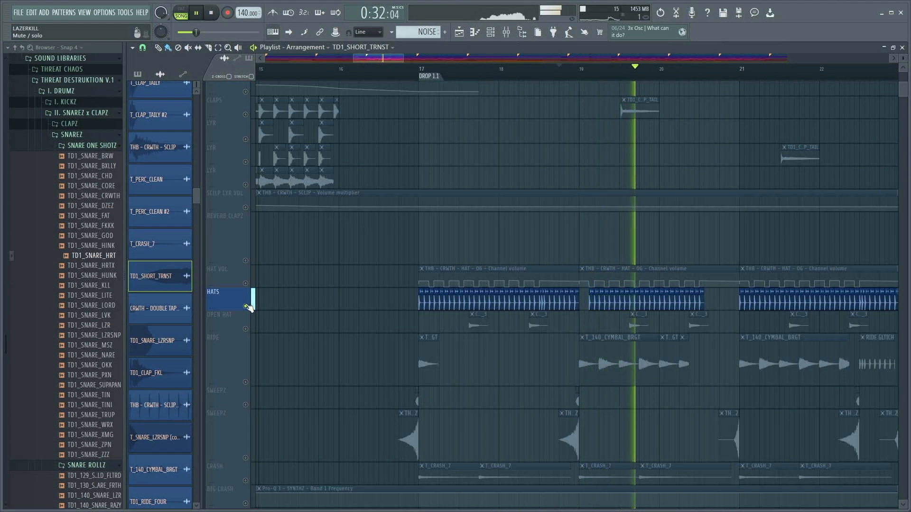
pyautogui.press('space')
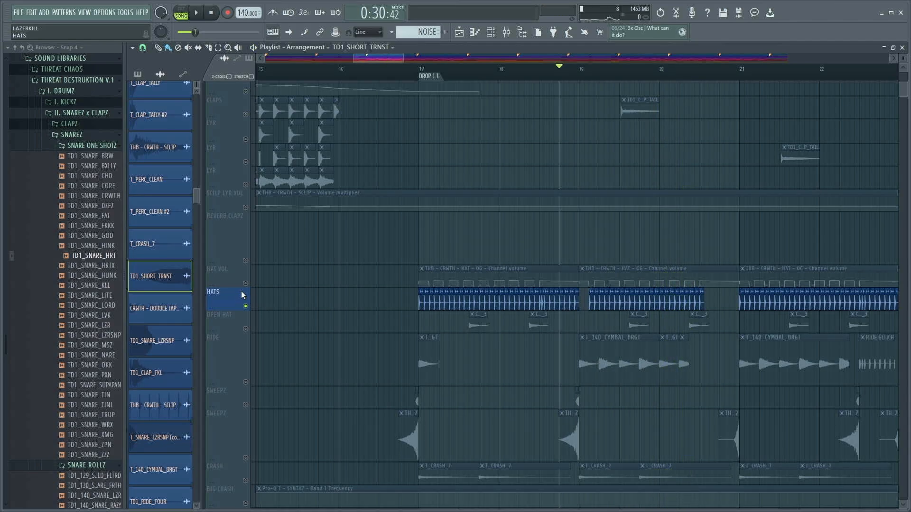
# Step: Enable the HAT VOL automation with the soloed HATS and play both from bar 17
pyautogui.click(245, 283)
pyautogui.scroll(3, 468, 301)
pyautogui.scroll(3, 505, 299)
pyautogui.click(343, 71)
pyautogui.press('space')
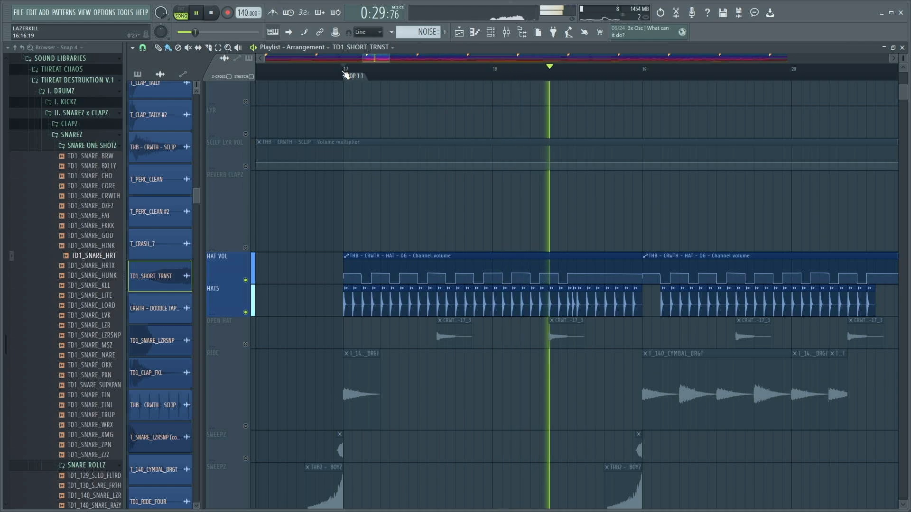
pyautogui.press('space')
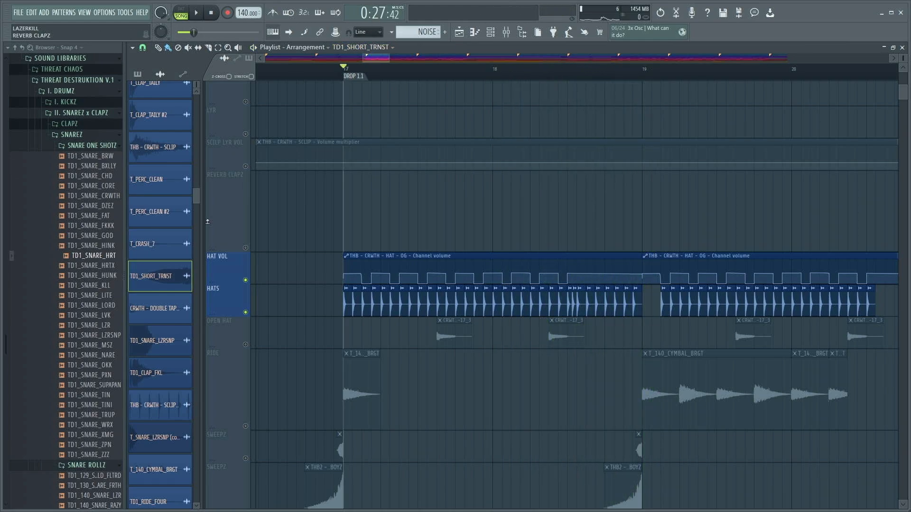
# Step: Play all tracks together from the start of Drop 1.1 at bar 17
pyautogui.scroll(-3, 473, 228)
pyautogui.press('space')
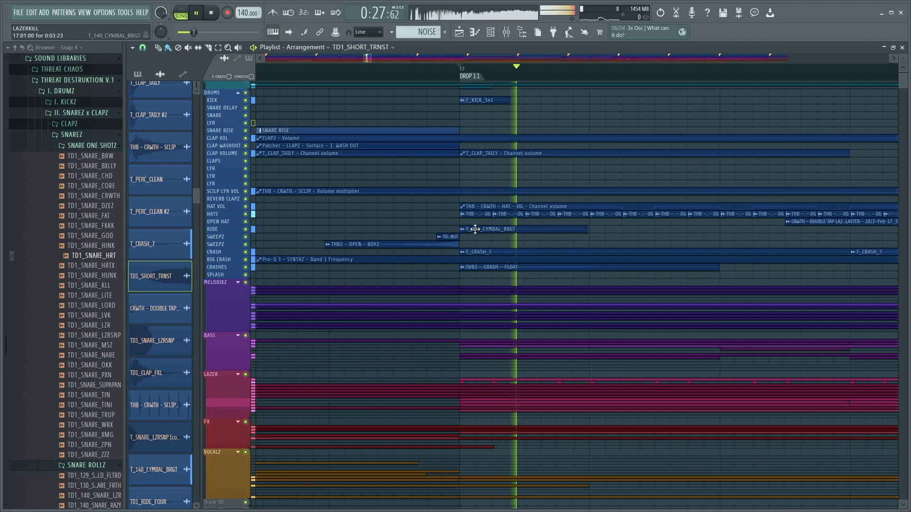
pyautogui.scroll(-4, 315, 264)
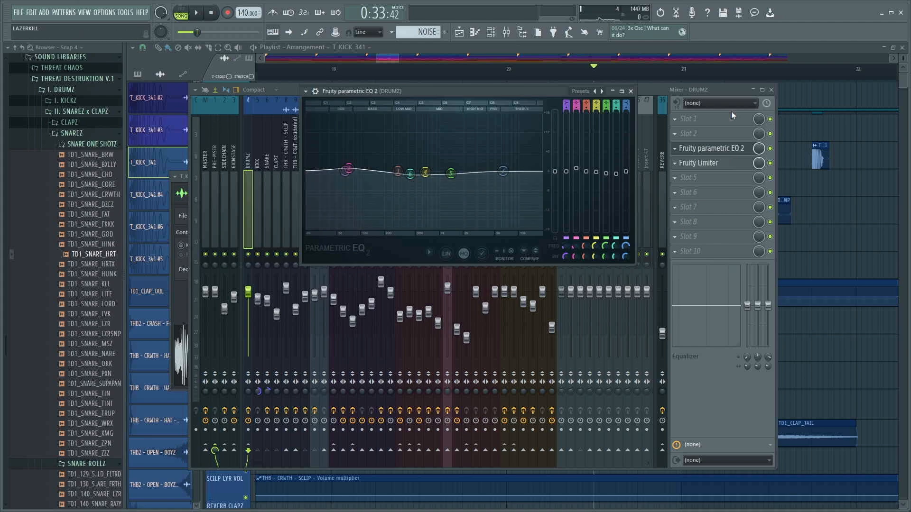
# Step: Open the Fruity Limiter on the DRUMZ mixer track
pyautogui.click(696, 168)
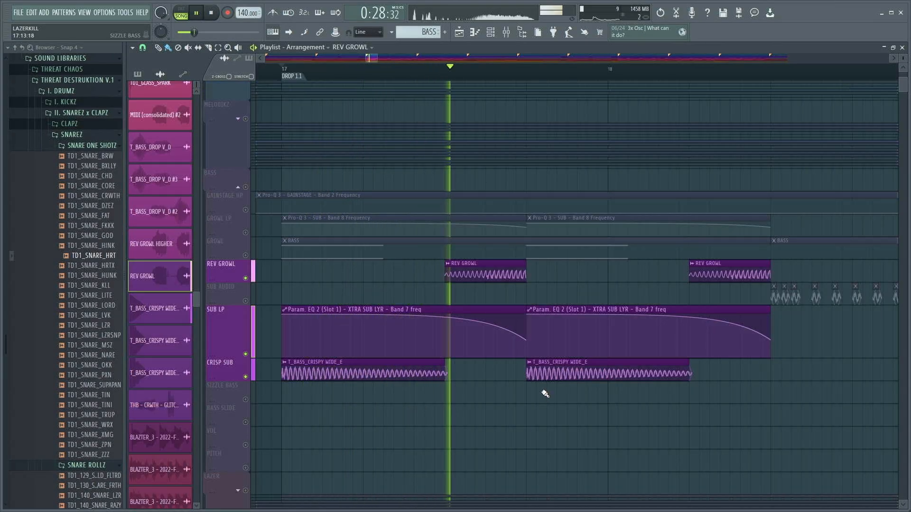
# Step: Stop playback and unmute the SUB AUDIO and GROWL tracks alongside the other active bass tracks
pyautogui.scroll(-5, 545, 394)
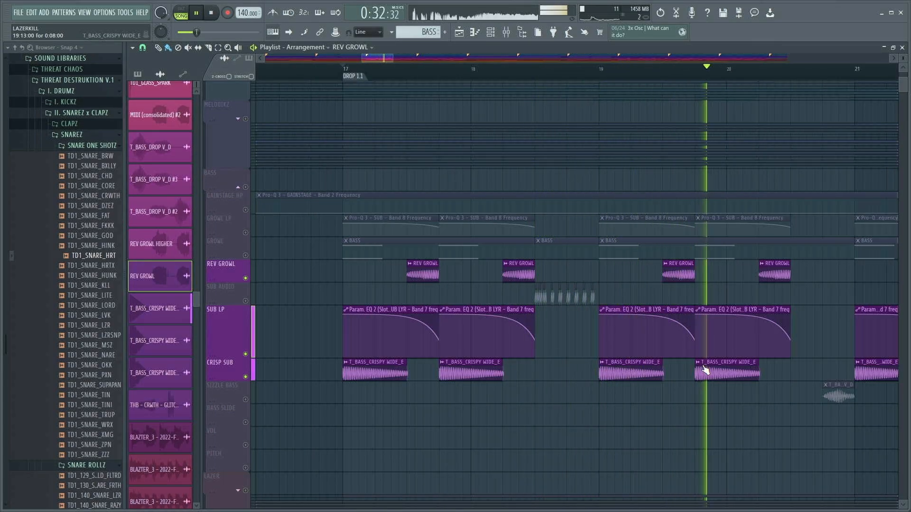
pyautogui.click(245, 301)
pyautogui.press('space')
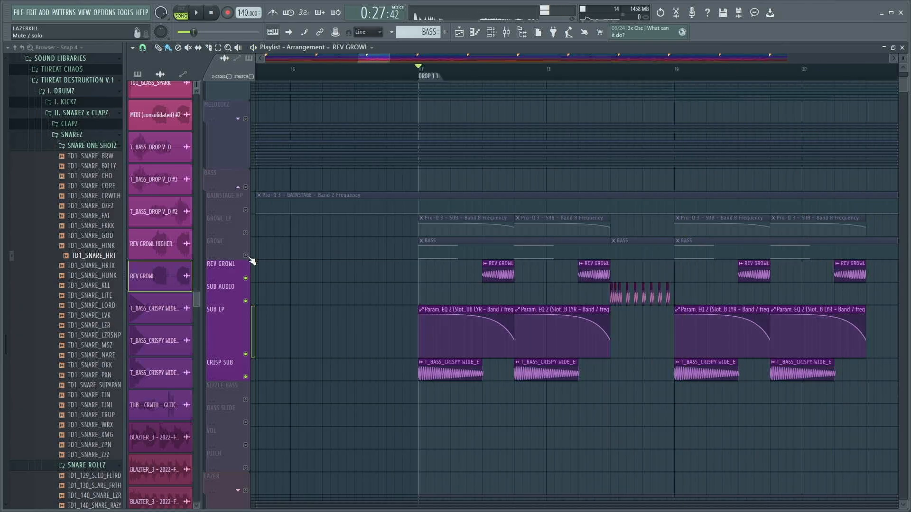
pyautogui.click(245, 255)
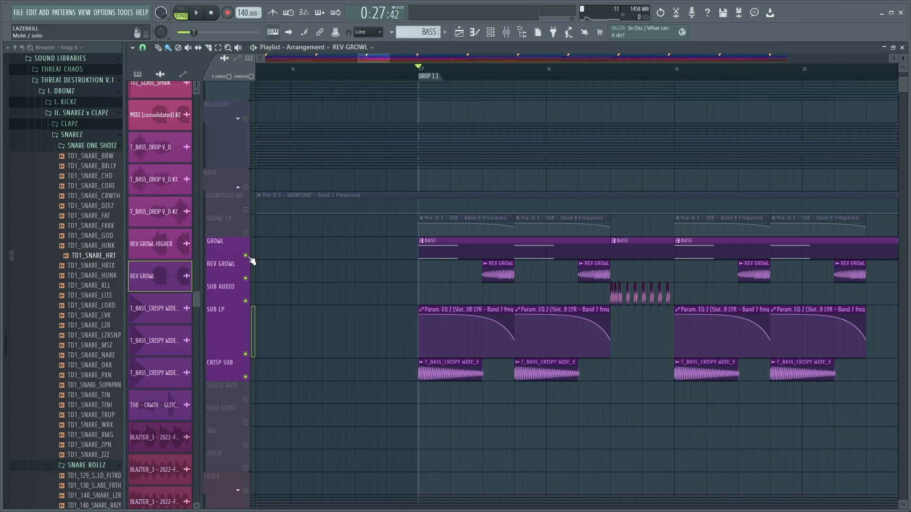
# Step: Unmute the GROWL LP automation track and play the active bass tracks from bar 17
pyautogui.click(247, 232)
pyautogui.press('space')
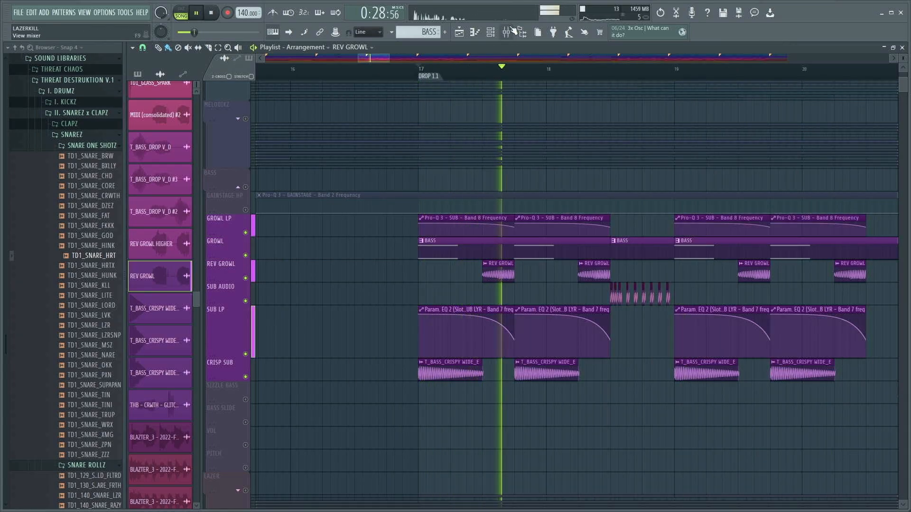
pyautogui.scroll(5, 445, 295)
pyautogui.scroll(-8, 492, 274)
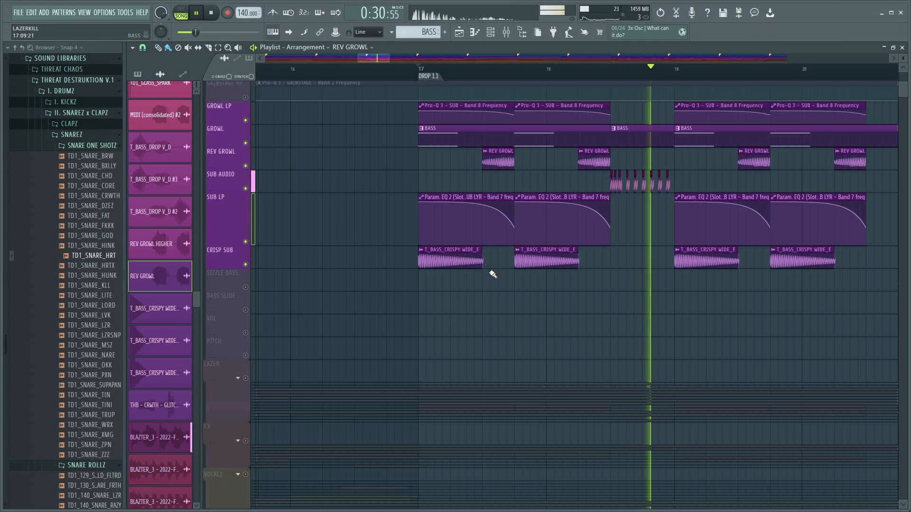
pyautogui.scroll(4, 493, 273)
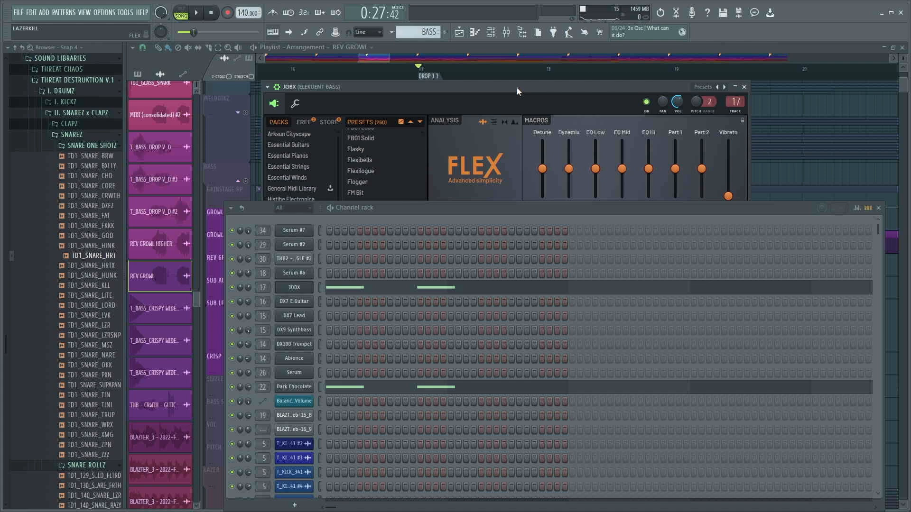
# Step: Audition the JOBX and Dark Chocolate channels of the BASS pattern in solo one at a time, and open the mixer
pyautogui.moveTo(516, 87); pyautogui.dragTo(631, 22)
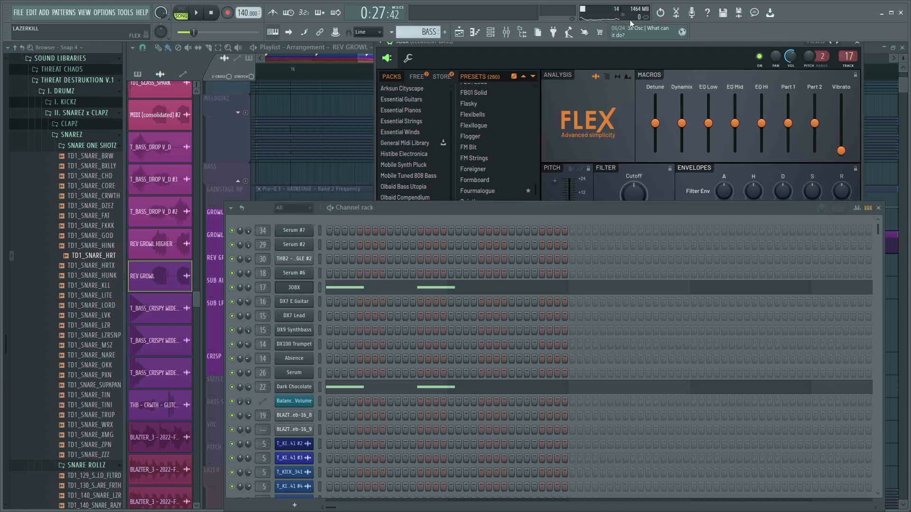
pyautogui.rightClick(232, 287)
pyautogui.press('space')
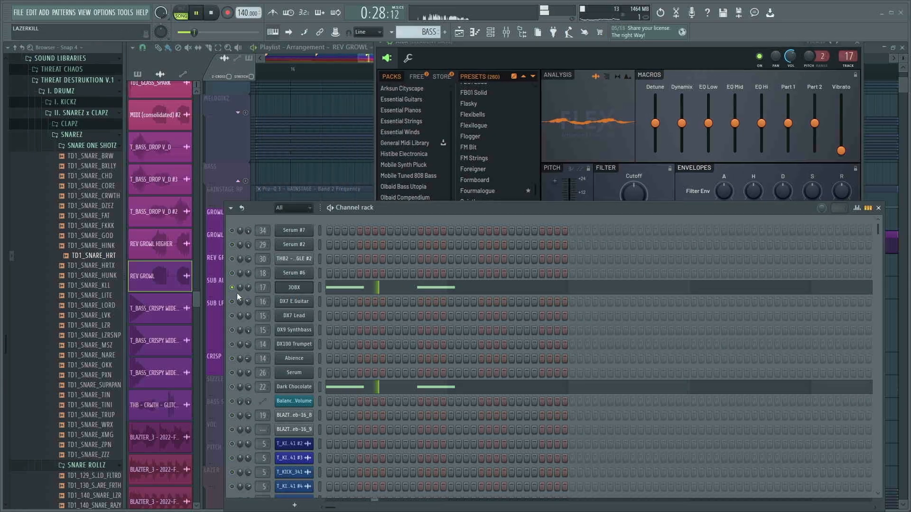
pyautogui.rightClick(232, 387)
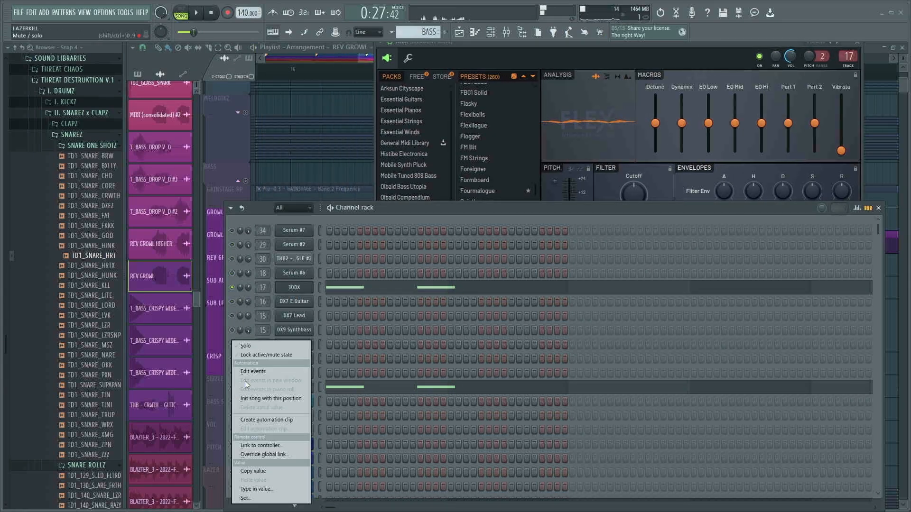
pyautogui.click(253, 345)
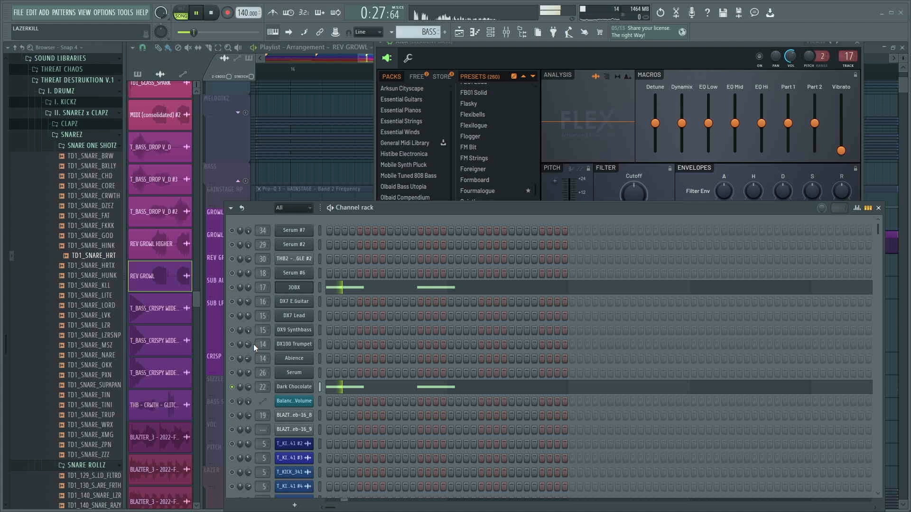
pyautogui.click(505, 32)
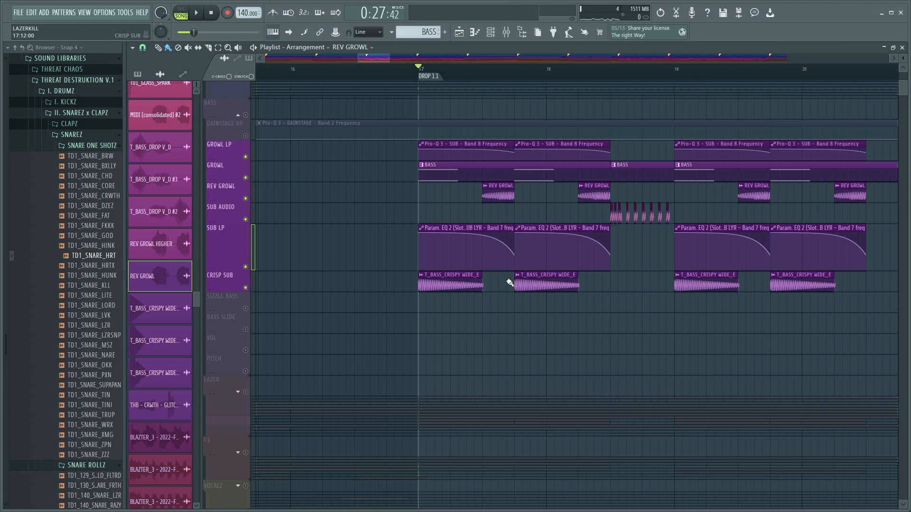
# Step: Unmute the SIZZLE BASS track and play the basses from just before its clip ahead of bar 21
pyautogui.scroll(3, 688, 299)
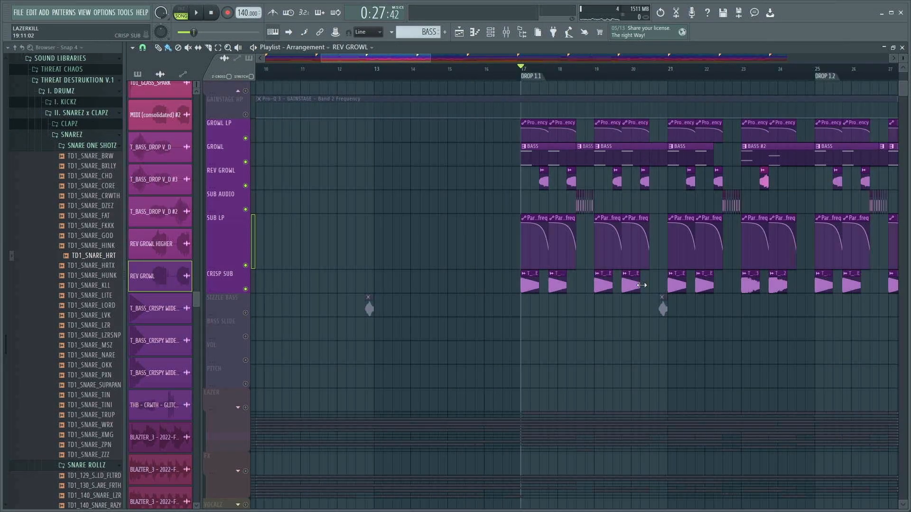
pyautogui.click(245, 313)
pyautogui.scroll(5, 641, 349)
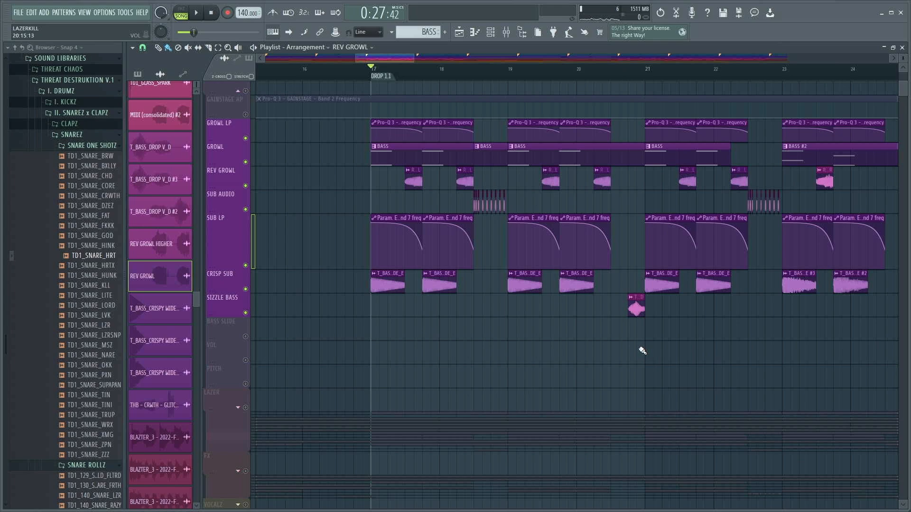
pyautogui.click(615, 71)
pyautogui.press('space')
pyautogui.scroll(-5, 636, 190)
pyautogui.press('space')
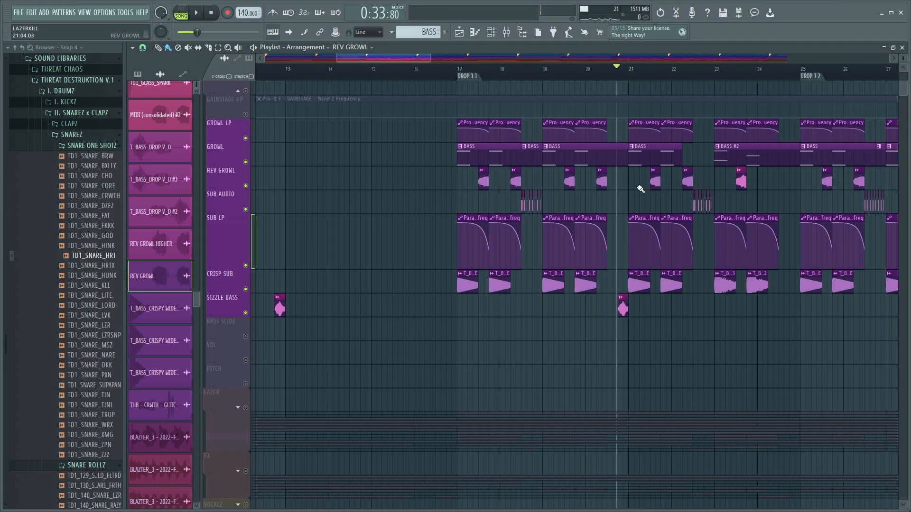
pyautogui.press('space')
pyautogui.scroll(-5, 716, 230)
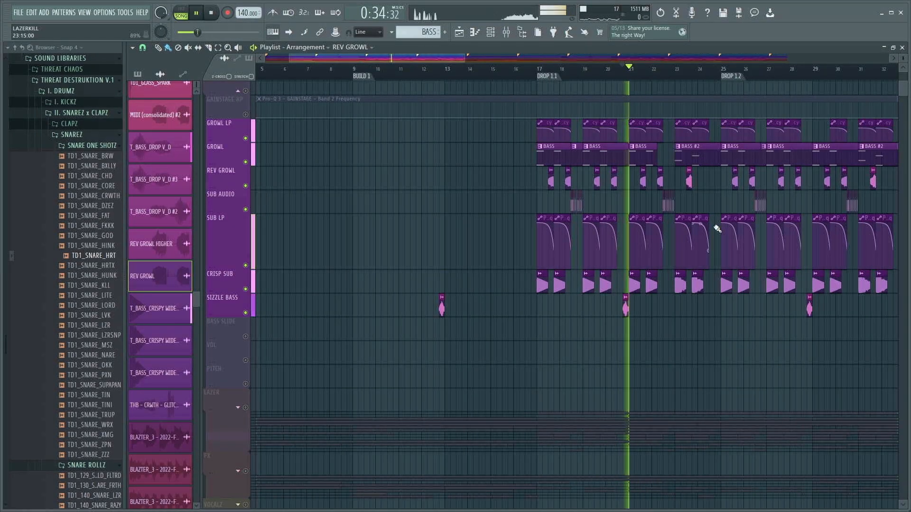
pyautogui.scroll(5, 758, 235)
pyautogui.scroll(-1, 788, 242)
pyautogui.press('space')
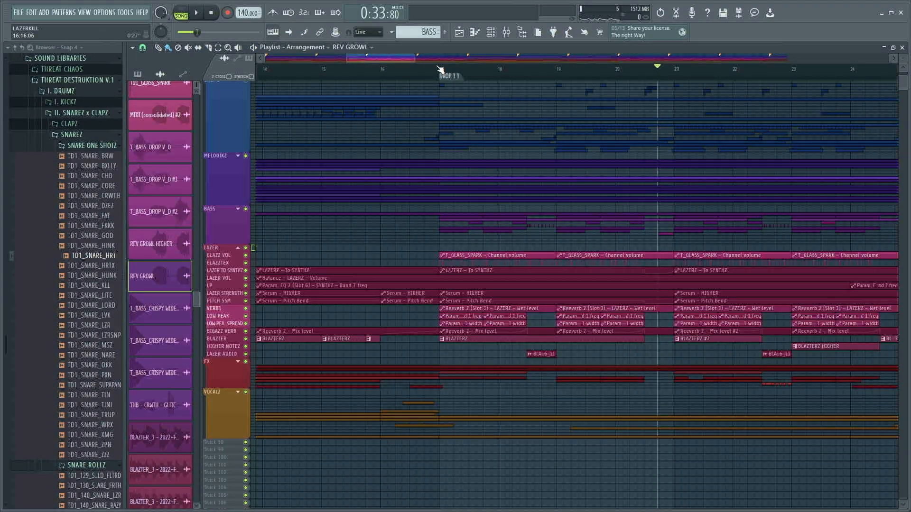
# Step: Play the full arrangement from just before Drop 1.1 and look through the LAZER group's tracks and automation
pyautogui.click(439, 70)
pyautogui.press('space')
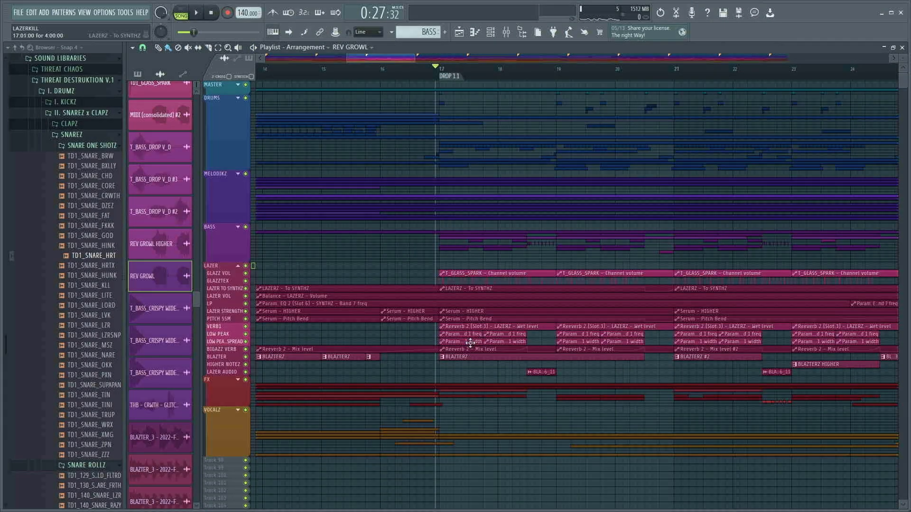
pyautogui.scroll(5, 519, 288)
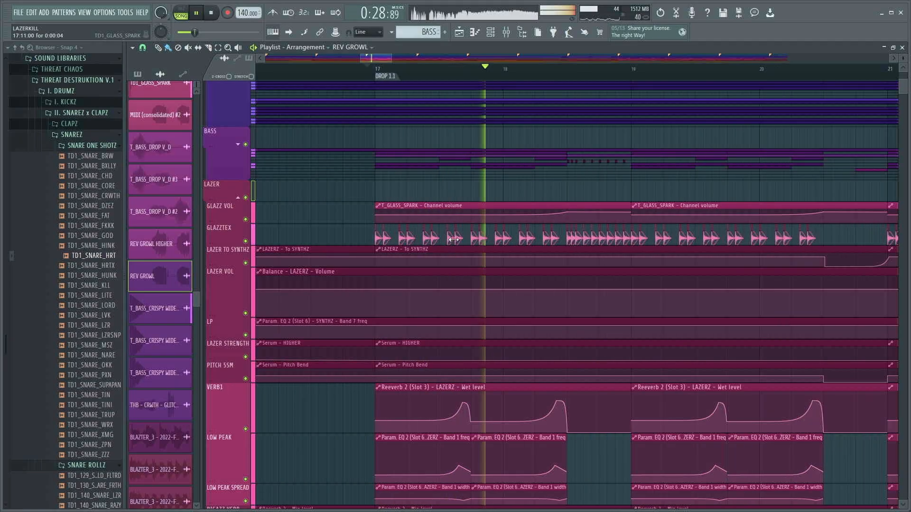
pyautogui.scroll(-5, 522, 232)
pyautogui.scroll(-5, 623, 226)
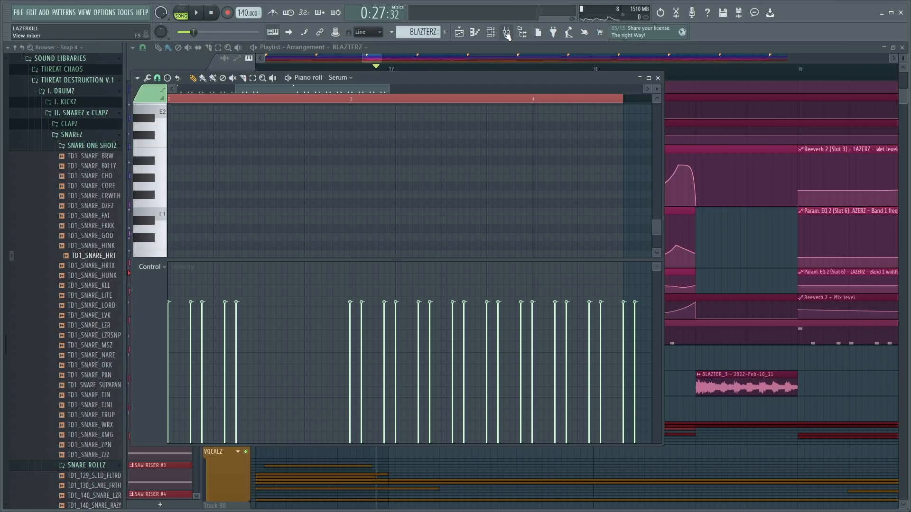
# Step: Open the BLAZTERZ pattern's Serum synth and initialise the preset in the separate Serum #3 instance
pyautogui.click(493, 32)
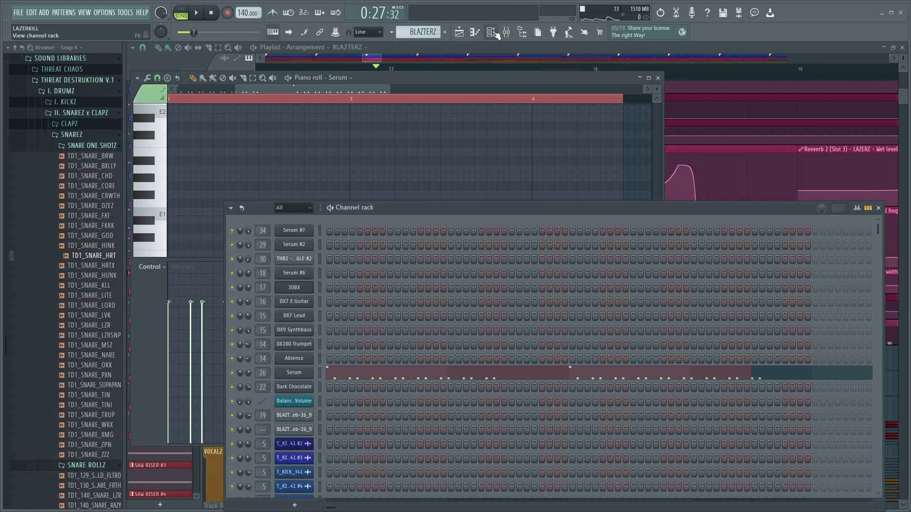
pyautogui.click(295, 373)
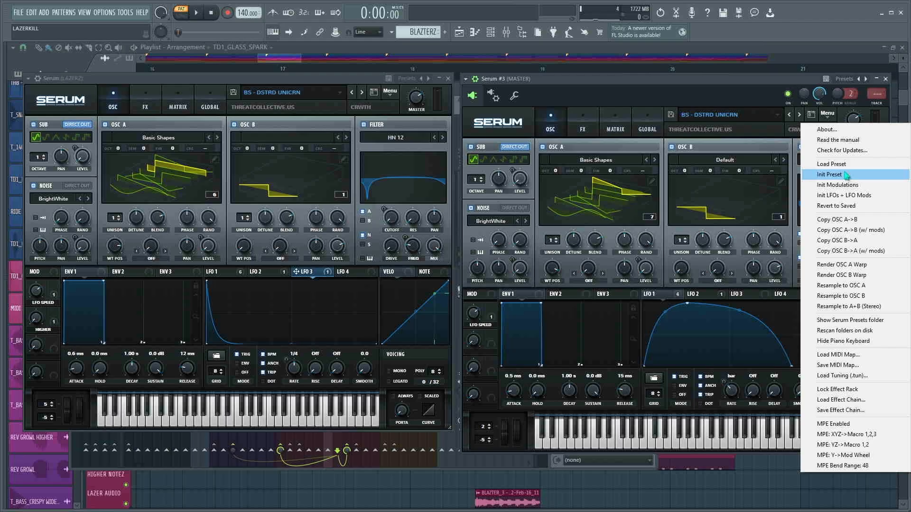
pyautogui.click(830, 121)
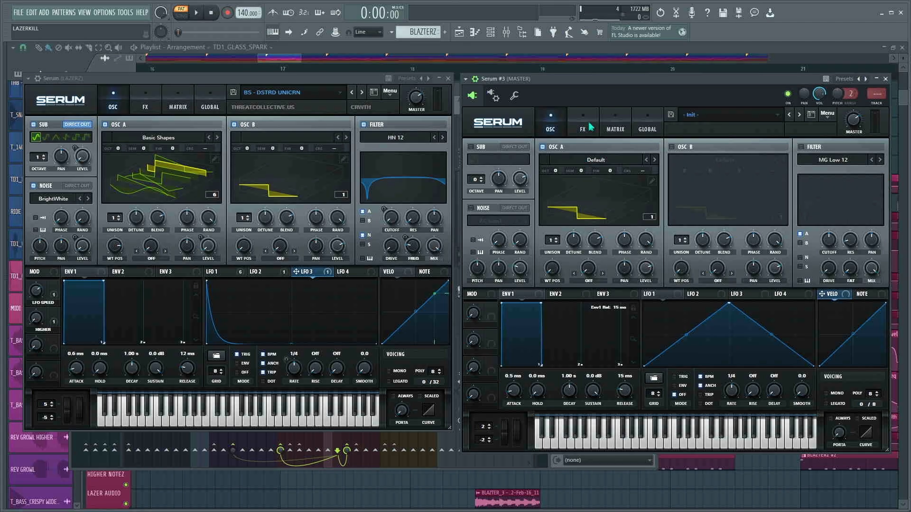
# Step: Assign LFO 1 as source and Mast.Tun as destination in the first modulation matrix row of Serum #3
pyautogui.click(615, 125)
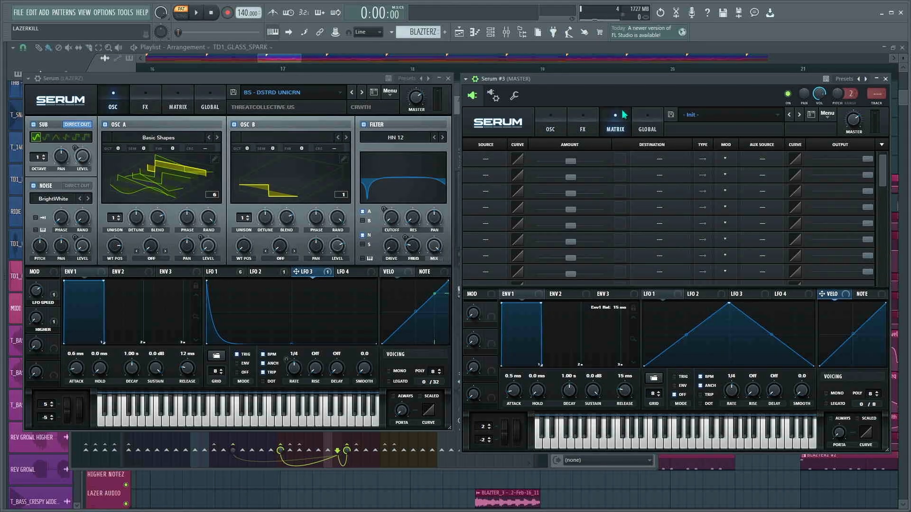
pyautogui.click(487, 163)
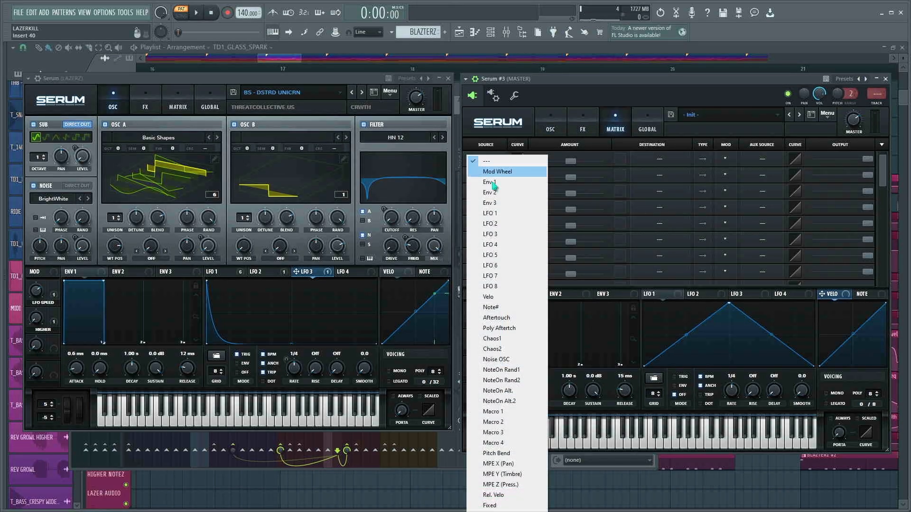
pyautogui.click(507, 214)
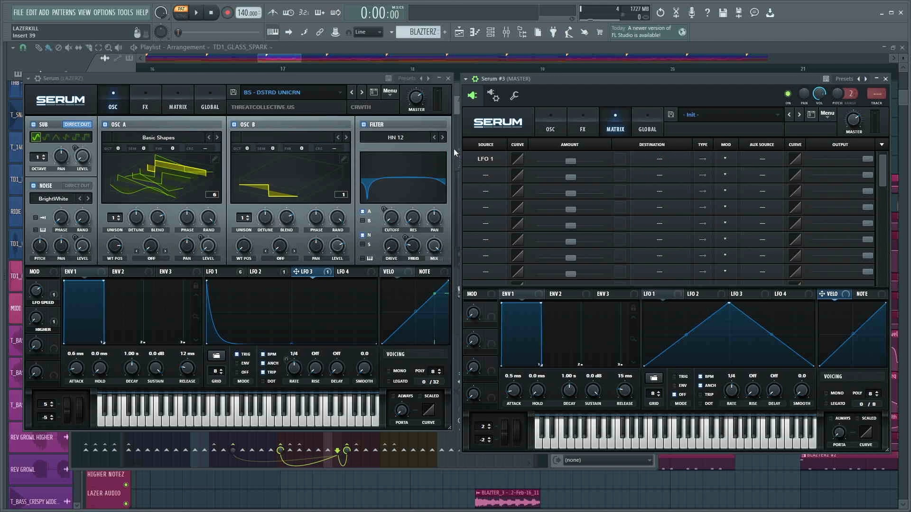
pyautogui.click(643, 160)
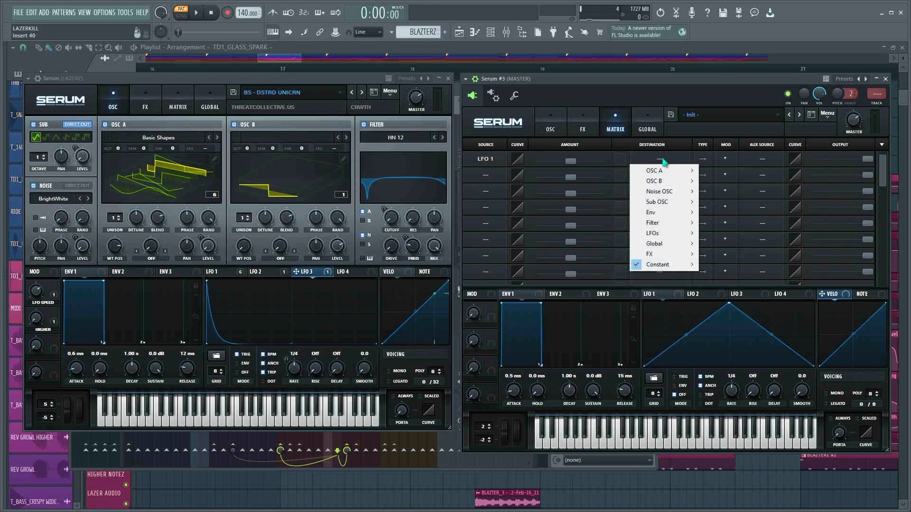
pyautogui.moveTo(692, 247)
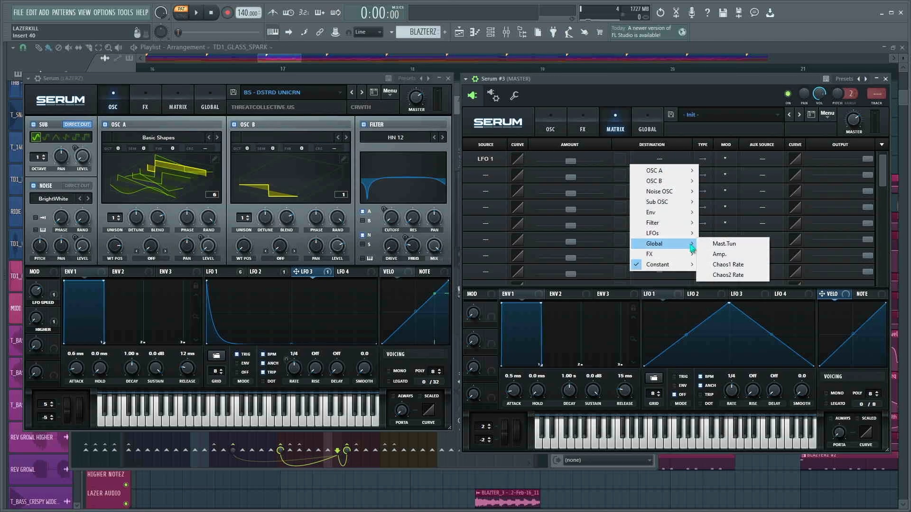
pyautogui.click(748, 244)
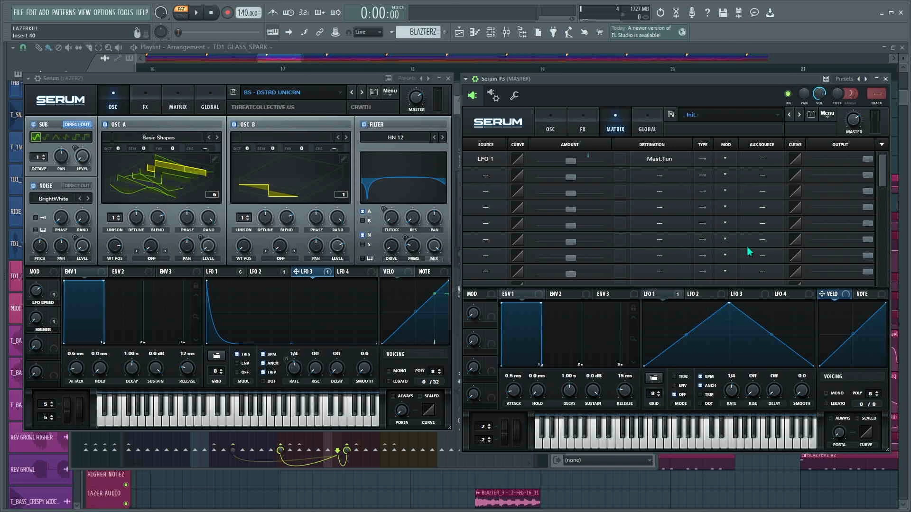
# Step: Raise the modulation amount from LFO 1 to Mast.Tun slightly above centre
pyautogui.click(550, 134)
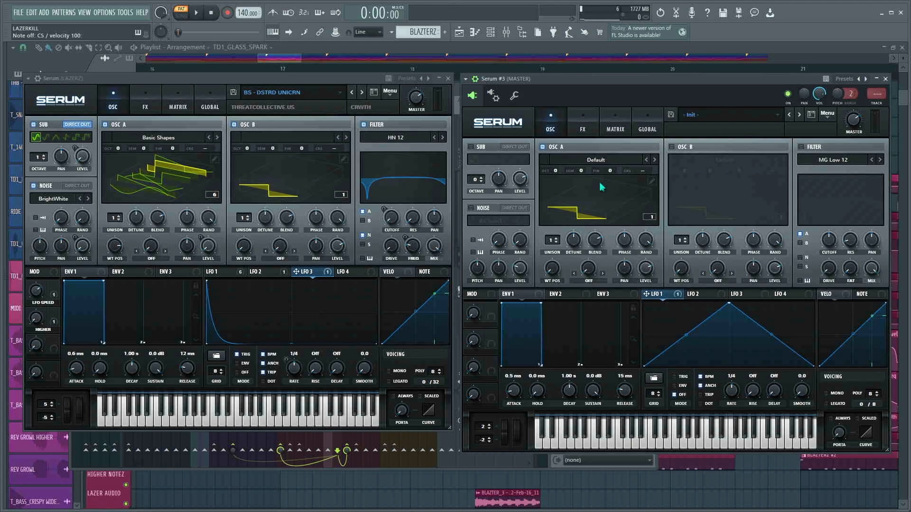
pyautogui.click(616, 118)
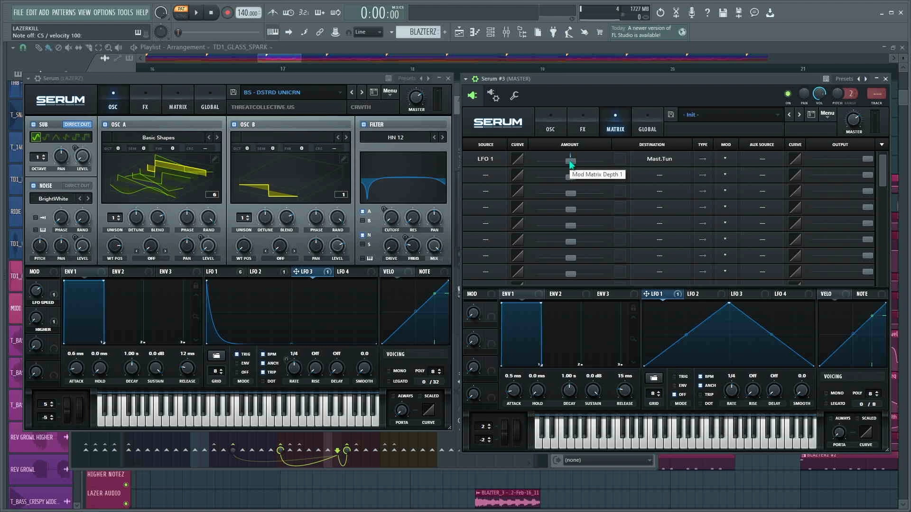
pyautogui.moveTo(572, 163); pyautogui.dragTo(589, 163)
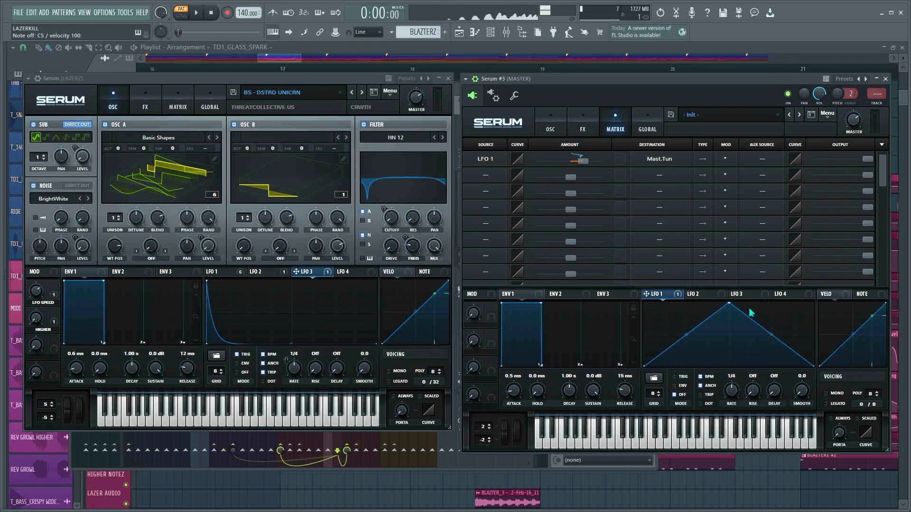
# Step: Reshape LFO 1 into a curve decaying from its peak, in Trig mode, and return to the oscillator page
pyautogui.moveTo(729, 302); pyautogui.dragTo(644, 303)
pyautogui.moveTo(729, 336); pyautogui.dragTo(735, 356)
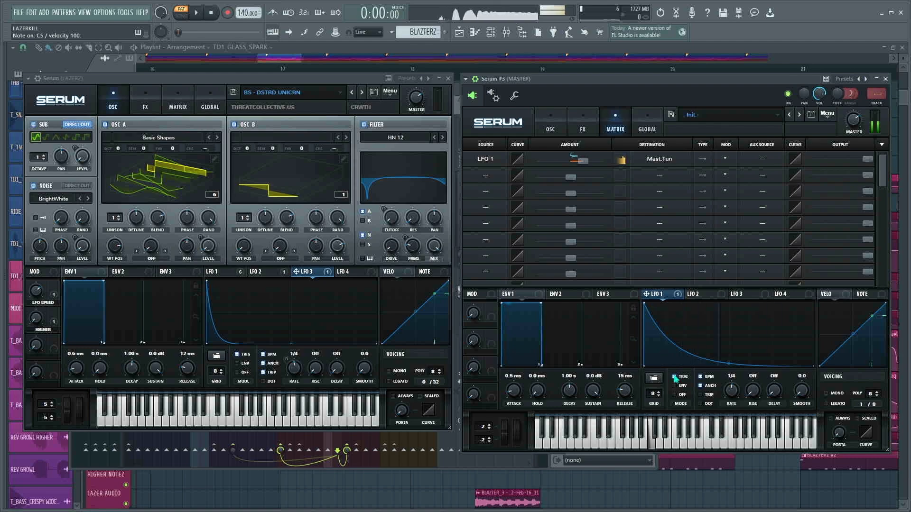
pyautogui.click(553, 129)
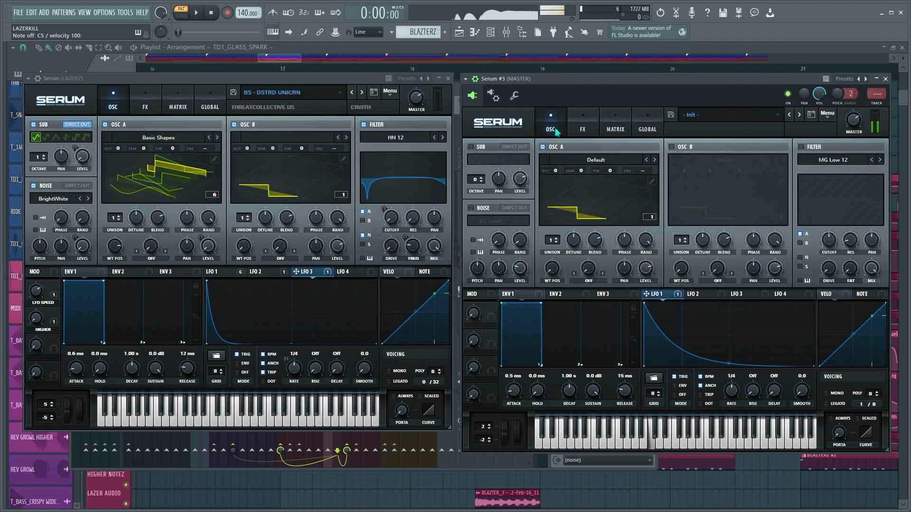
# Step: Copy the Serum channel's notes into the Serum #3 channel and mute the original Serum
pyautogui.click(493, 33)
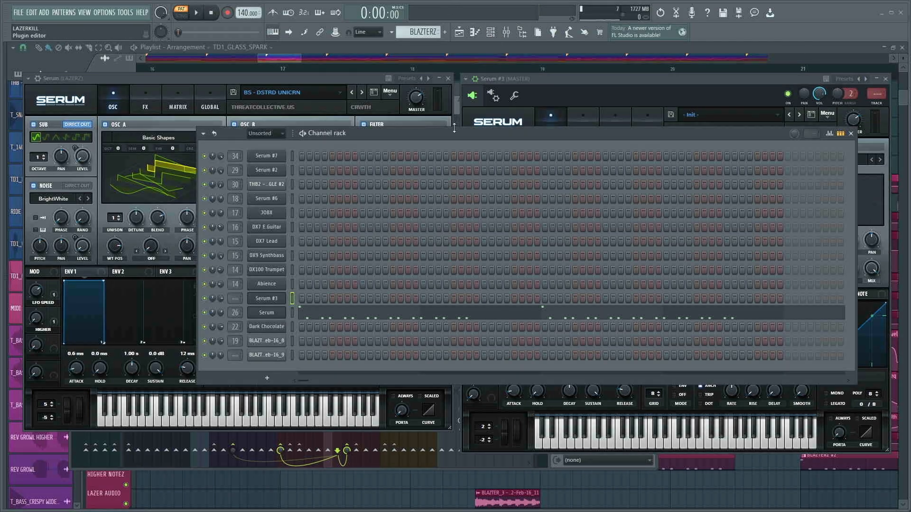
pyautogui.rightClick(283, 313)
pyautogui.press('Escape')
pyautogui.rightClick(272, 302)
pyautogui.click(408, 318)
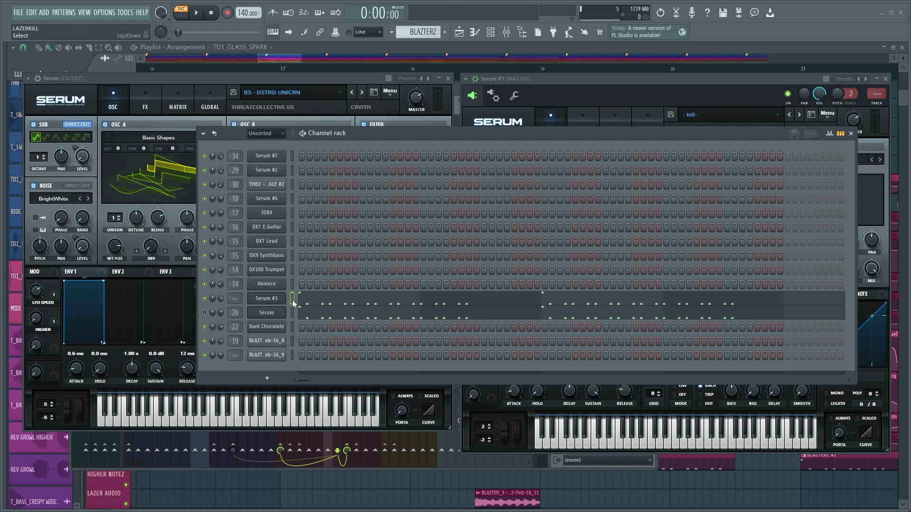
# Step: Route the Serum #3 channel to mixer track 26 for playback
pyautogui.press('space')
pyautogui.moveTo(235, 298); pyautogui.dragTo(236, 284)
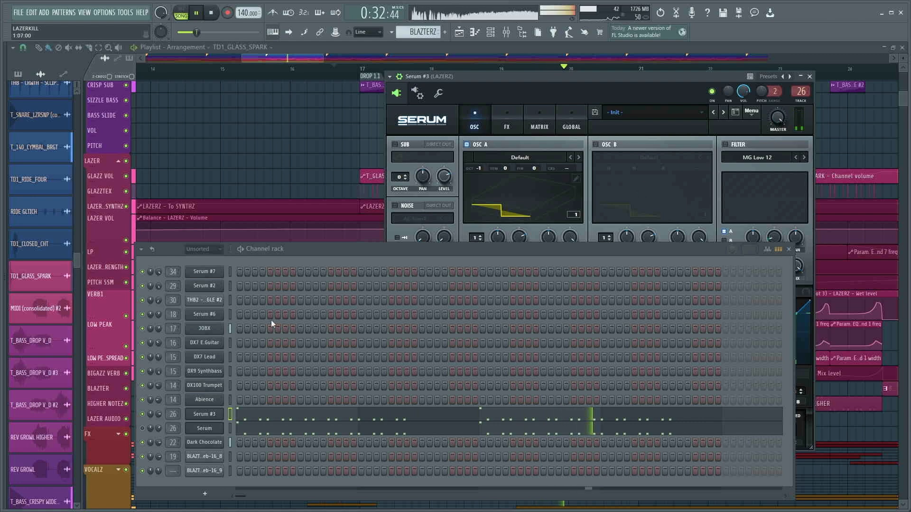
# Step: Restart playback before Drop 1.1 with the original Serum active instead of Serum #3, and open the Serum window
pyautogui.press('space')
pyautogui.press('space')
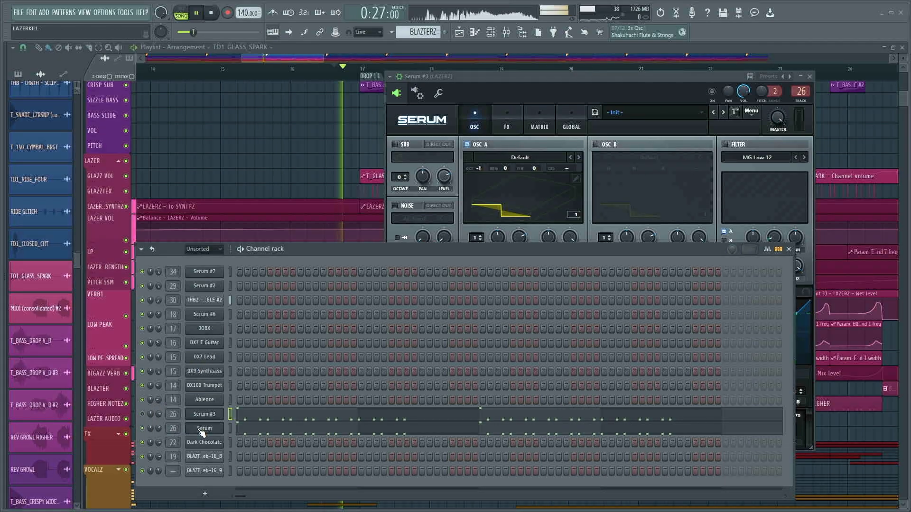
pyautogui.click(204, 429)
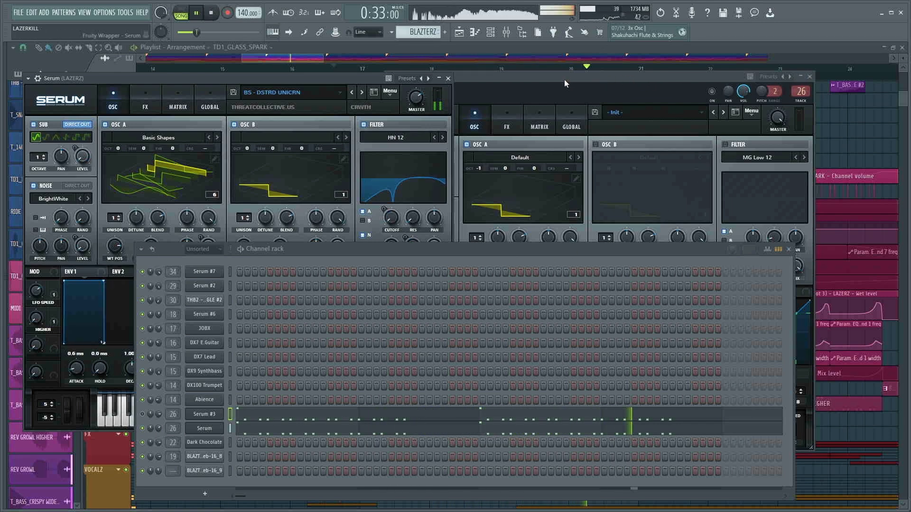
# Step: Stop playback, place the Serum #3 window beside the original Serum, and show the FX page in both
pyautogui.press('space')
pyautogui.press('F6')
pyautogui.moveTo(564, 79); pyautogui.dragTo(643, 80)
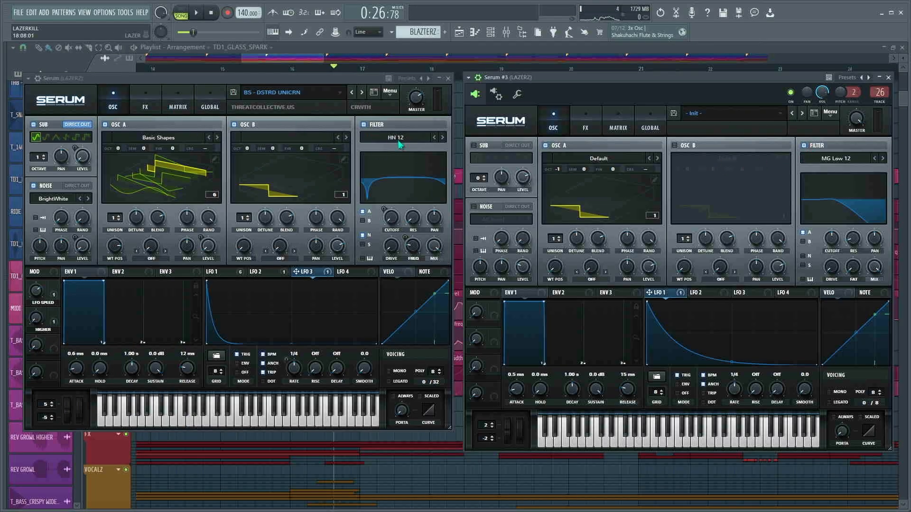
pyautogui.click(146, 106)
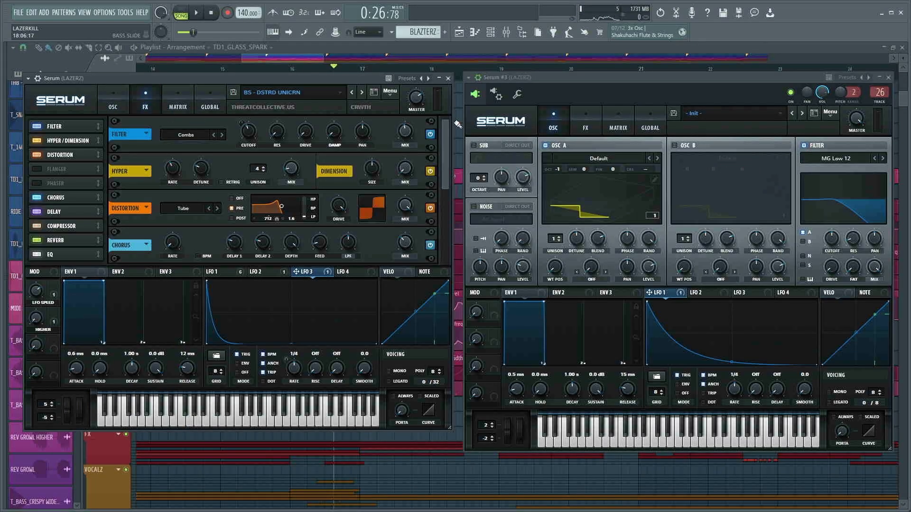
pyautogui.click(584, 125)
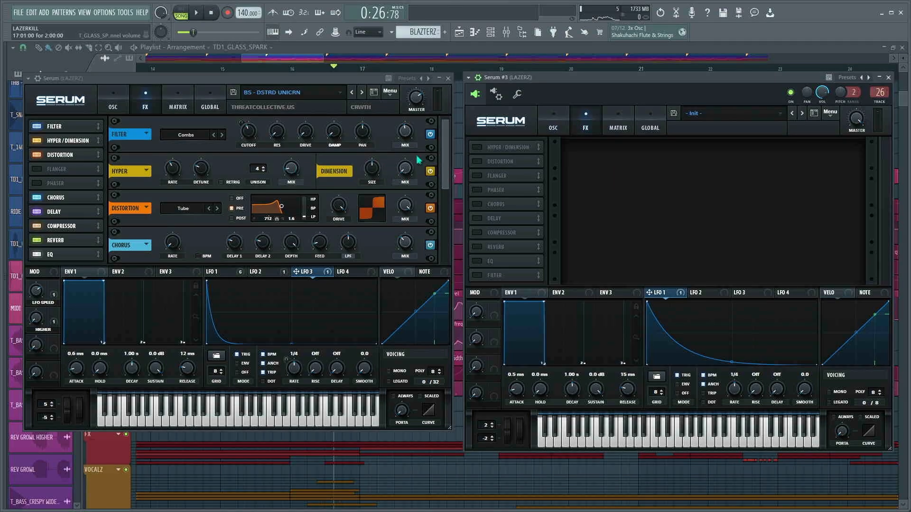
# Step: Examine the original Serum's effects rack from Filter down to EQ and close its window
pyautogui.scroll(-1, 446, 162)
pyautogui.scroll(1, 446, 160)
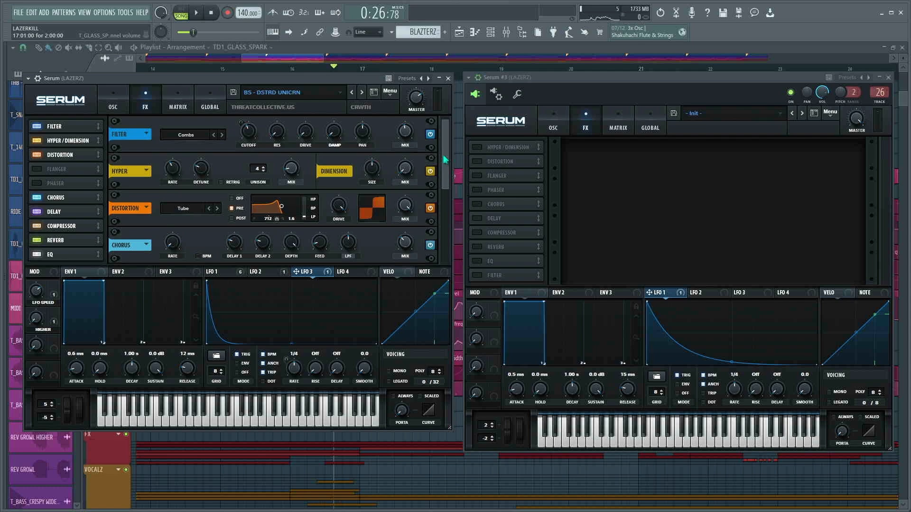
pyautogui.moveTo(445, 159); pyautogui.dragTo(451, 238)
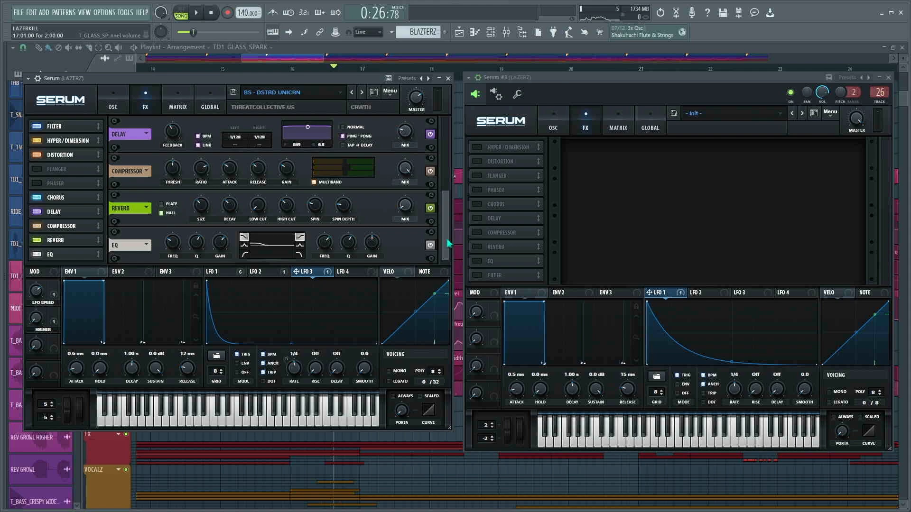
pyautogui.click(448, 79)
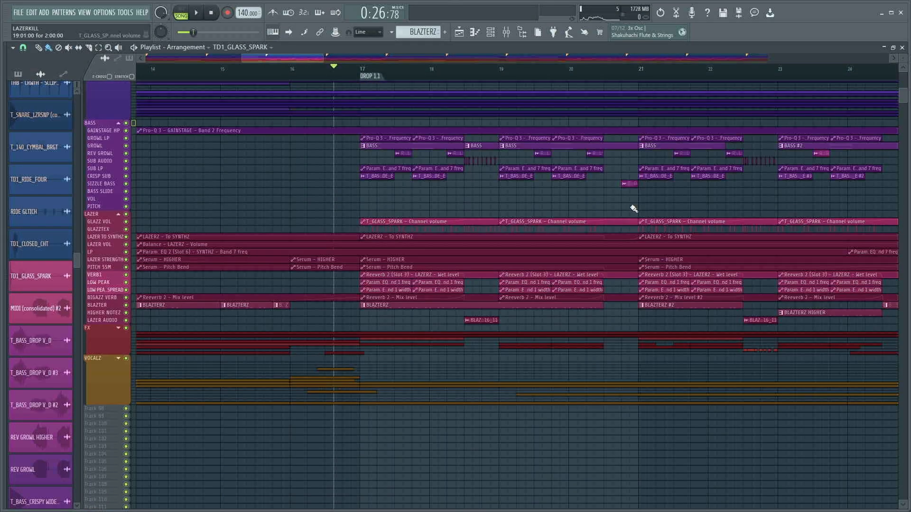
# Step: Bring up the channel rack and open the Serum #3 and original Serum channels from it
pyautogui.scroll(1, 616, 199)
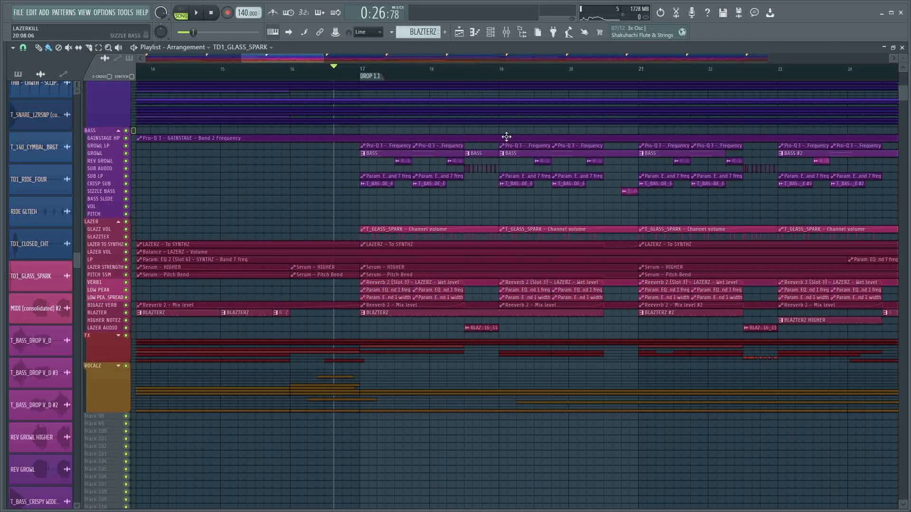
pyautogui.click(492, 36)
pyautogui.click(216, 418)
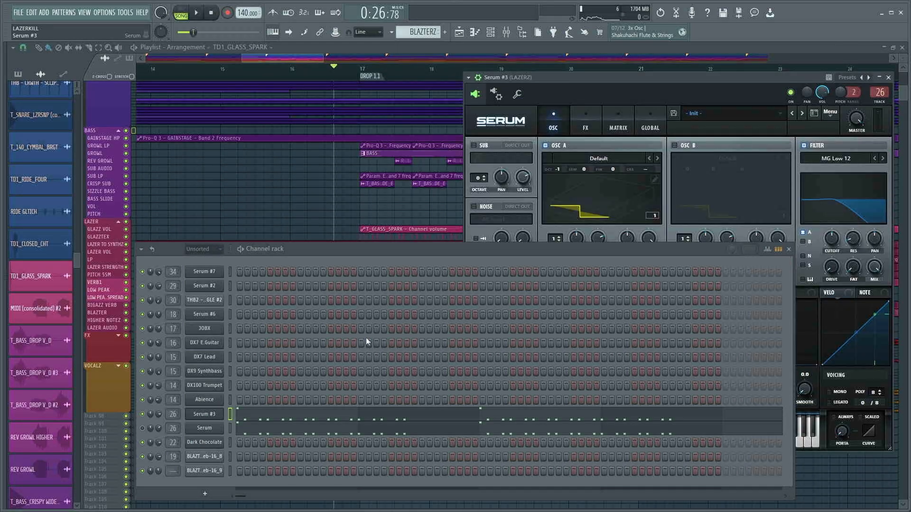
pyautogui.click(222, 428)
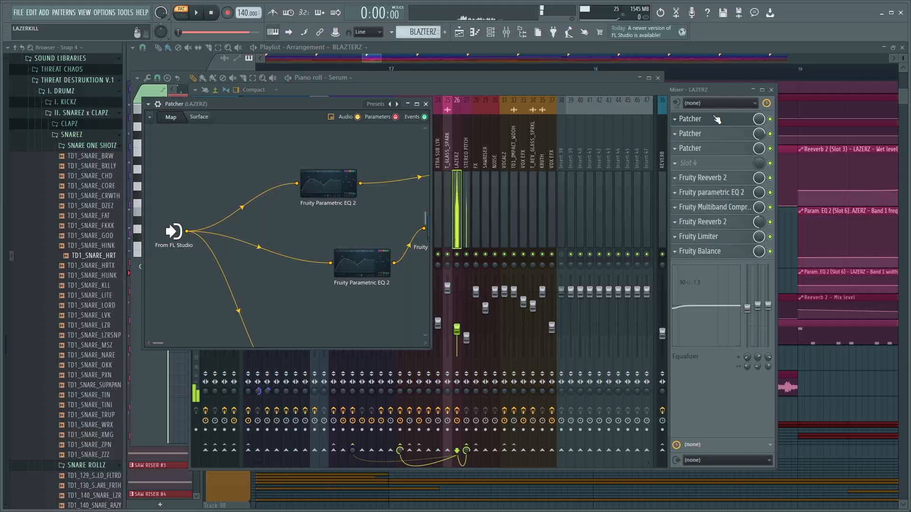
# Step: Enlarge the LAZERZ Patcher window to show the whole map and inspect the uppermost Fruity Parametric EQ 2
pyautogui.moveTo(425, 348); pyautogui.dragTo(857, 455)
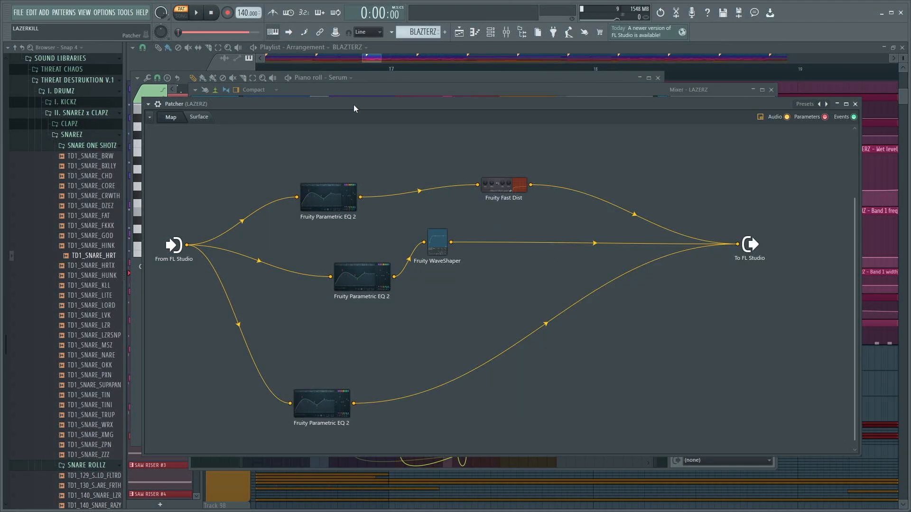
pyautogui.click(339, 197)
pyautogui.moveTo(477, 174); pyautogui.dragTo(707, 51)
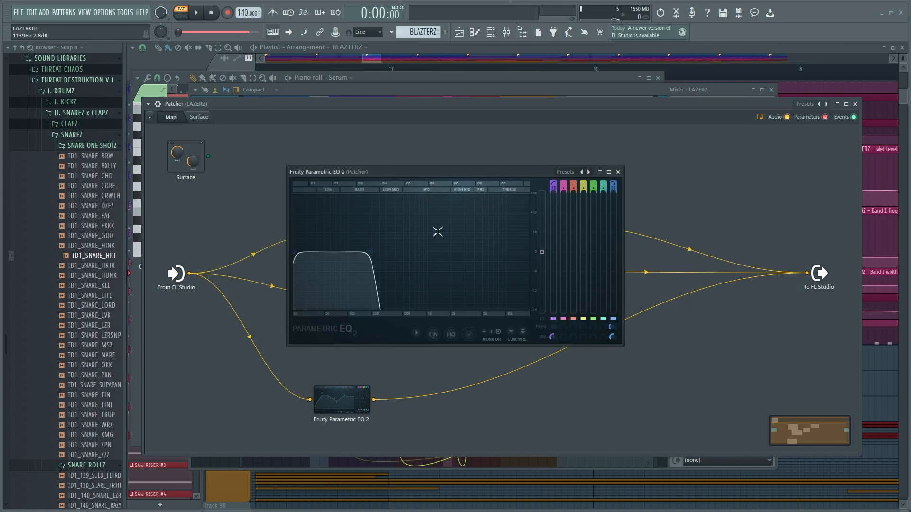
pyautogui.click(617, 171)
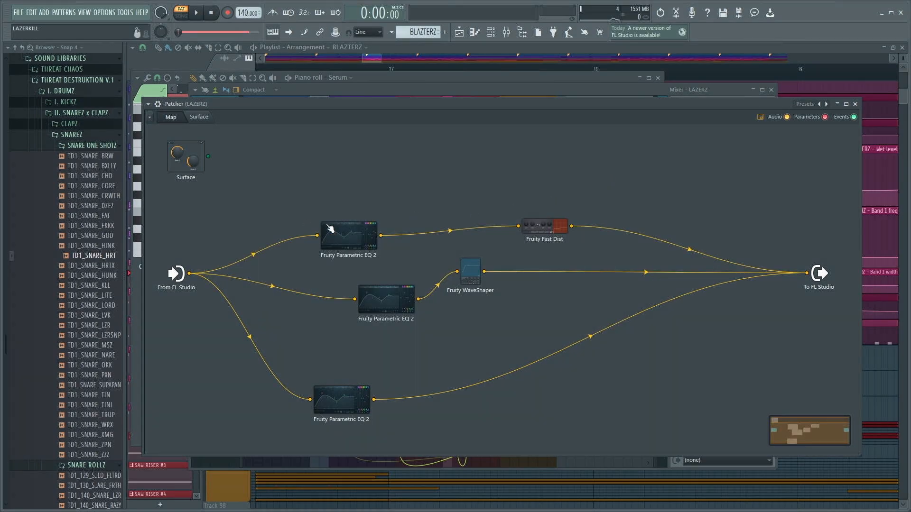
# Step: Rearrange the upper and middle Fruity Parametric EQ 2 nodes and the Fruity WaveShaper into clearly separated rows in the map
pyautogui.moveTo(353, 249); pyautogui.dragTo(361, 210)
pyautogui.moveTo(386, 304); pyautogui.dragTo(340, 303)
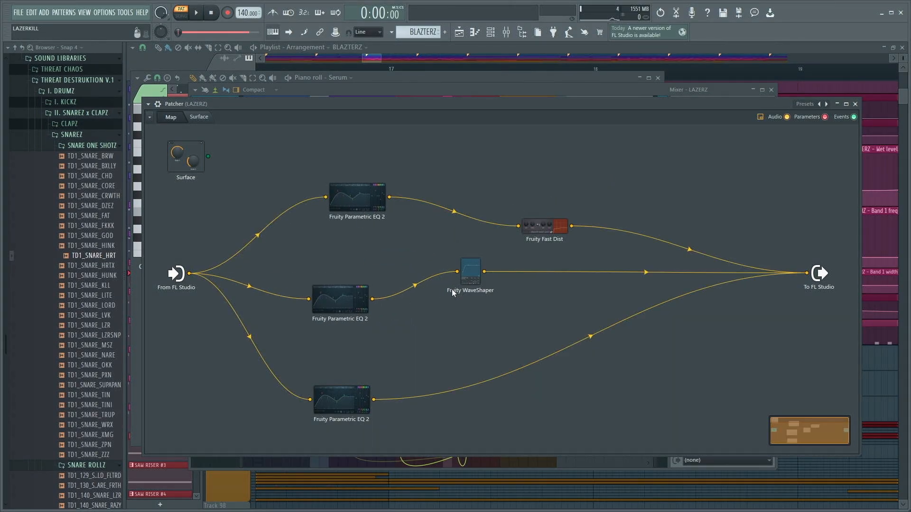
pyautogui.moveTo(470, 273); pyautogui.dragTo(462, 286)
pyautogui.click(440, 336)
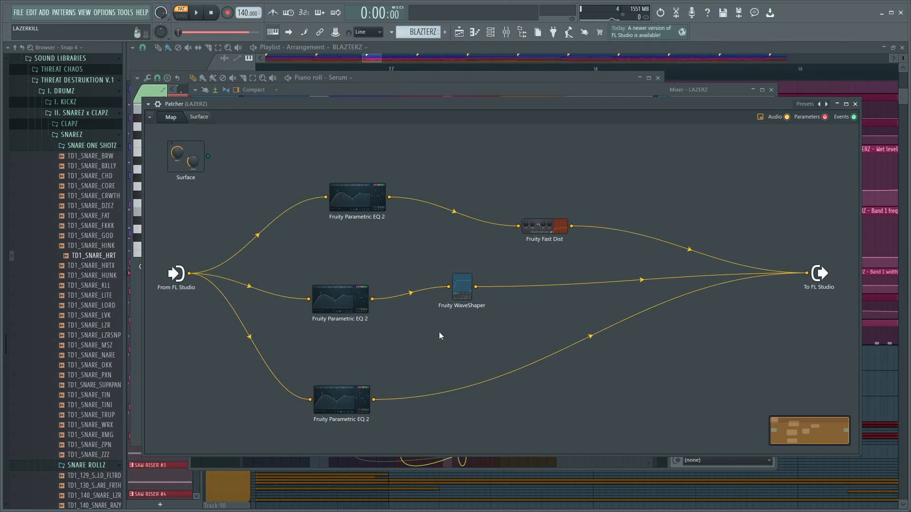
# Step: Inspect the lowest Parametric EQ 2, the Fruity WaveShaper curve and the Fruity Fast Dist settings, and close the Patcher
pyautogui.doubleClick(335, 403)
pyautogui.click(618, 172)
pyautogui.doubleClick(460, 301)
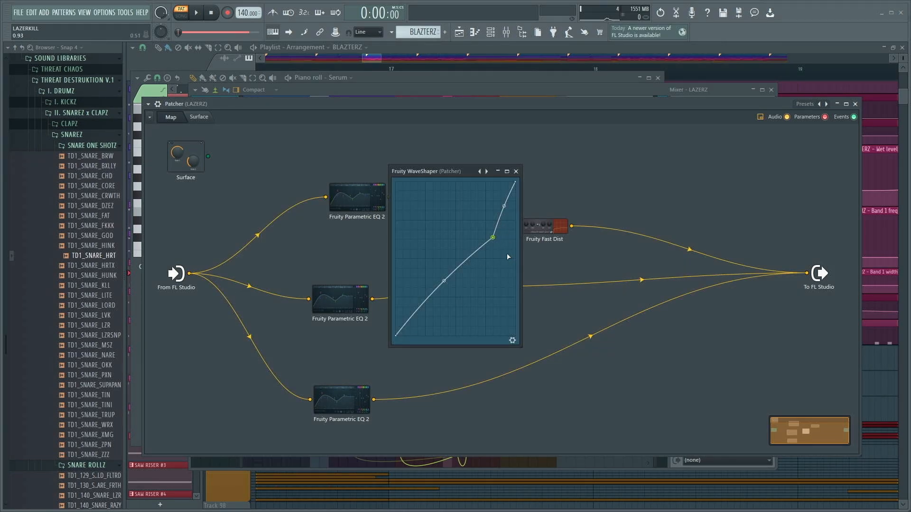
pyautogui.click(516, 172)
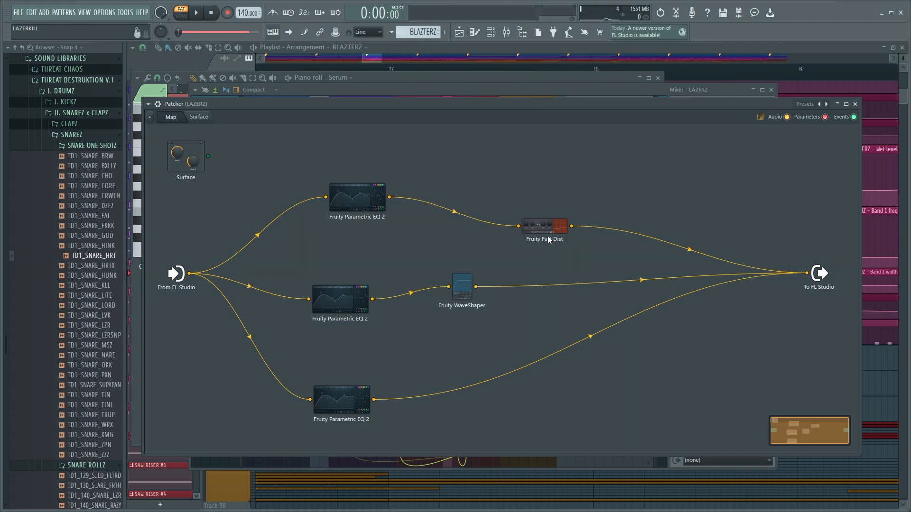
pyautogui.doubleClick(547, 235)
pyautogui.moveTo(450, 230); pyautogui.dragTo(479, 187)
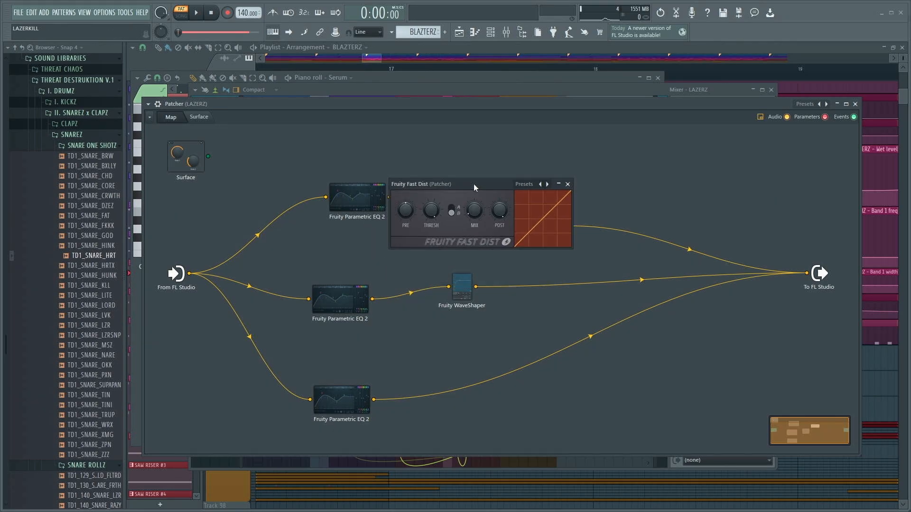
pyautogui.click(855, 104)
# Step: Enable the second Patcher, 1K Distortion, in the LAZERZ effect chain and audition the pattern with its window open
pyautogui.click(744, 135)
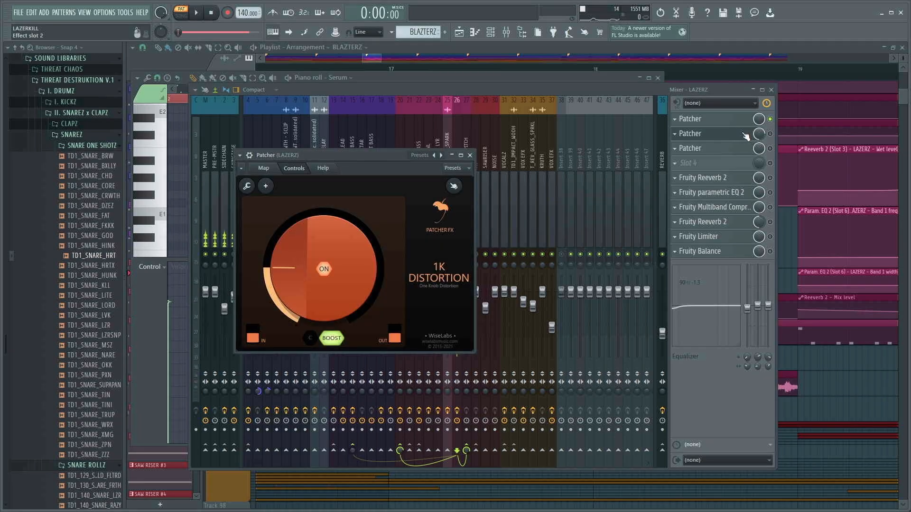
pyautogui.click(744, 136)
pyautogui.click(741, 136)
pyautogui.moveTo(373, 152); pyautogui.dragTo(501, 88)
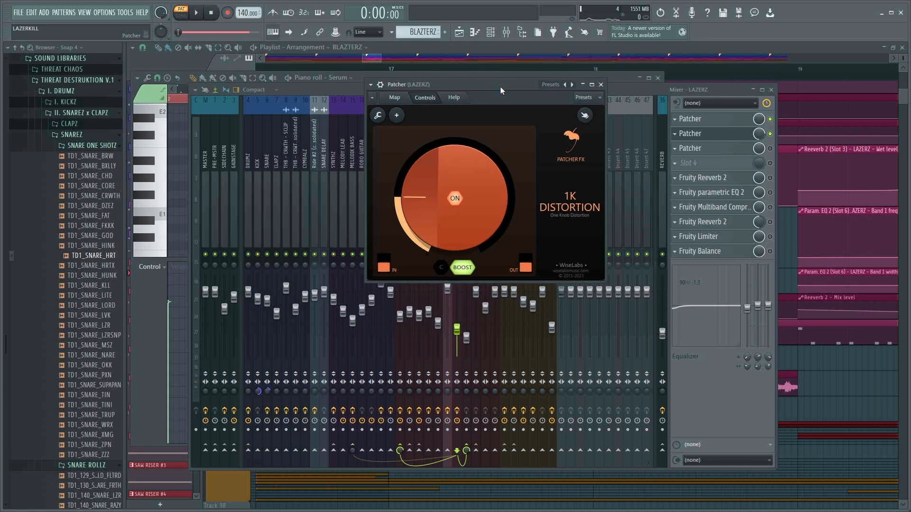
pyautogui.press('space')
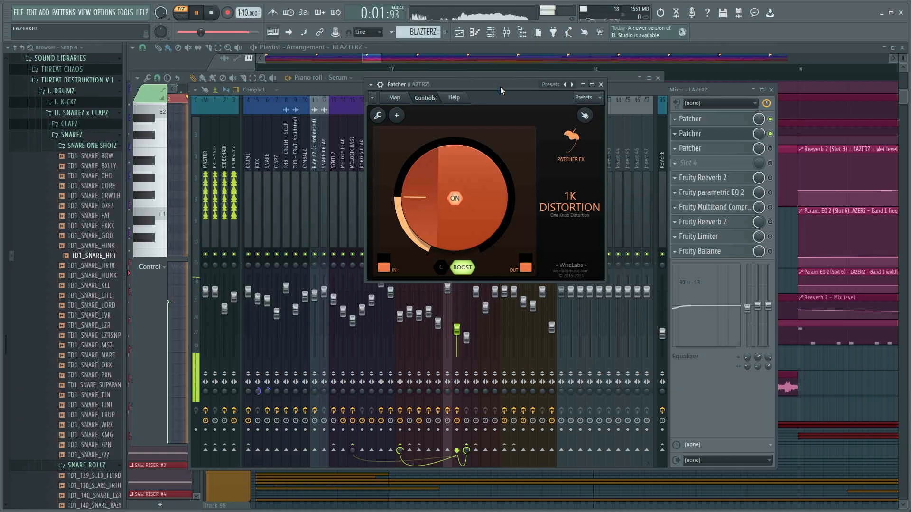
pyautogui.press('space')
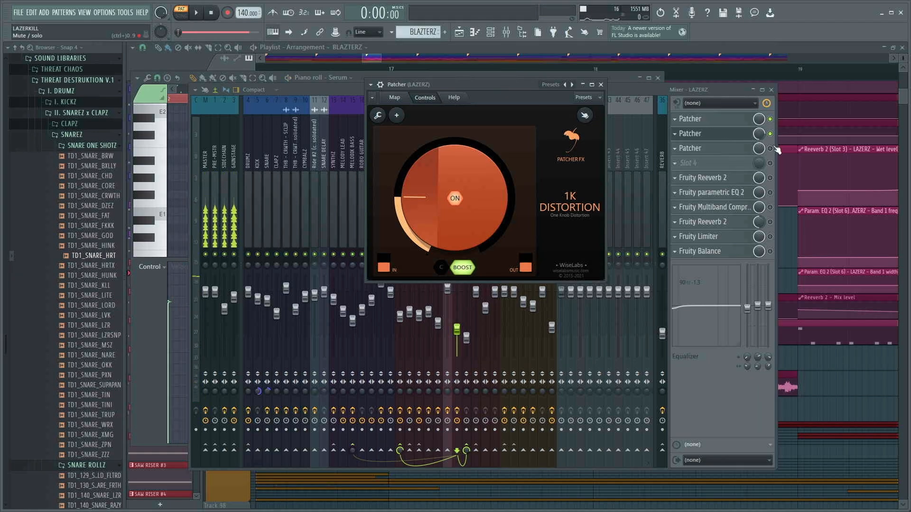
# Step: Open and enable the third Patcher with the SPACE macro controls on LAZERZ, and audition the pattern
pyautogui.click(747, 148)
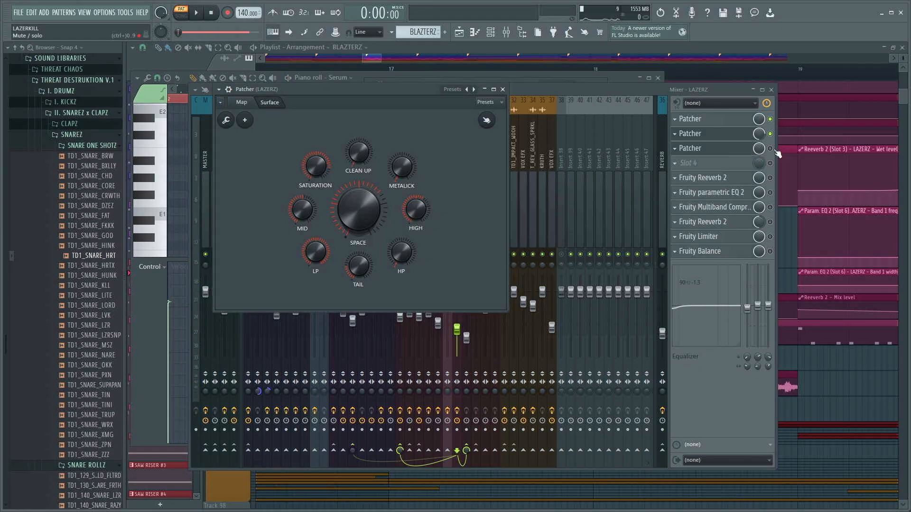
pyautogui.click(773, 149)
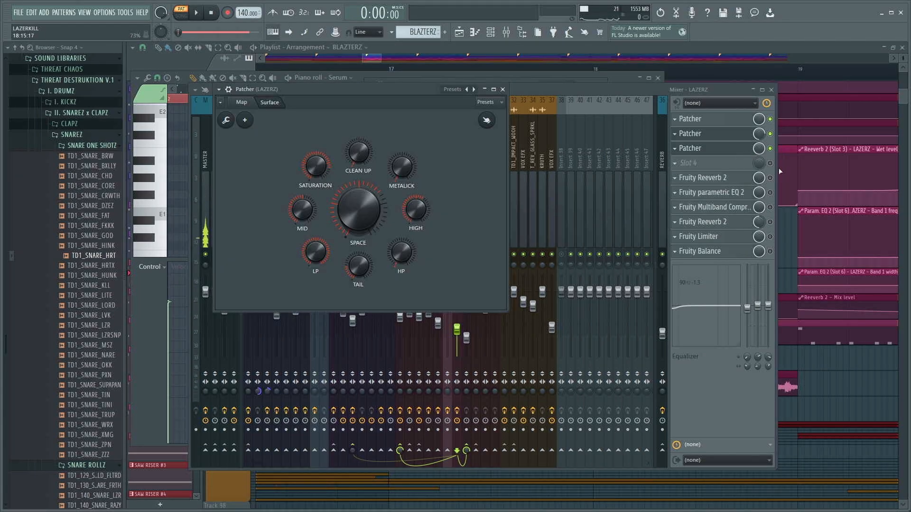
pyautogui.press('space')
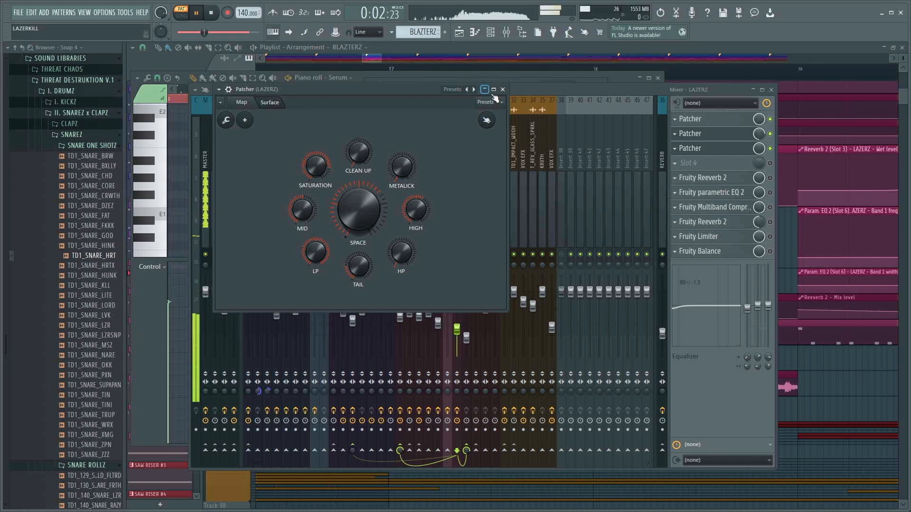
pyautogui.press('space')
# Step: Enable the Fruity Reeverb 2 in slot 5 of LAZERZ and audition the pattern with its window open
pyautogui.click(711, 179)
pyautogui.click(742, 185)
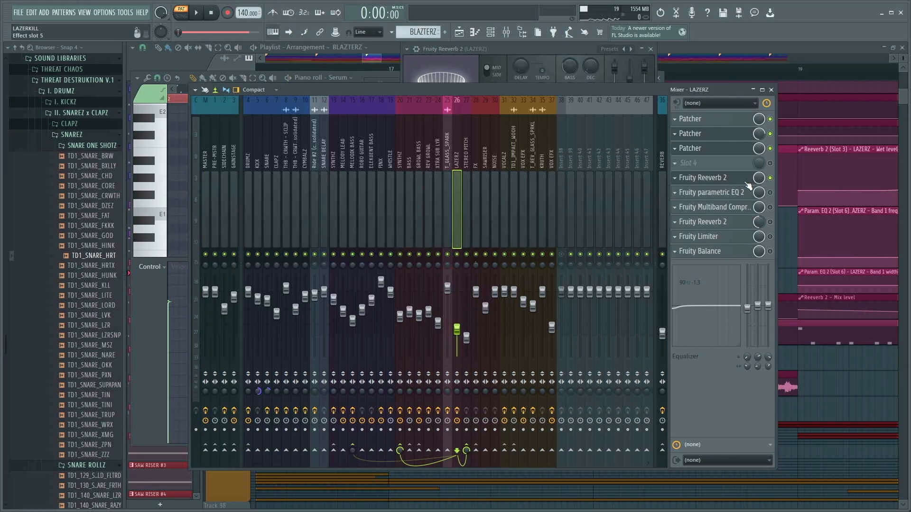
pyautogui.click(742, 183)
pyautogui.press('space')
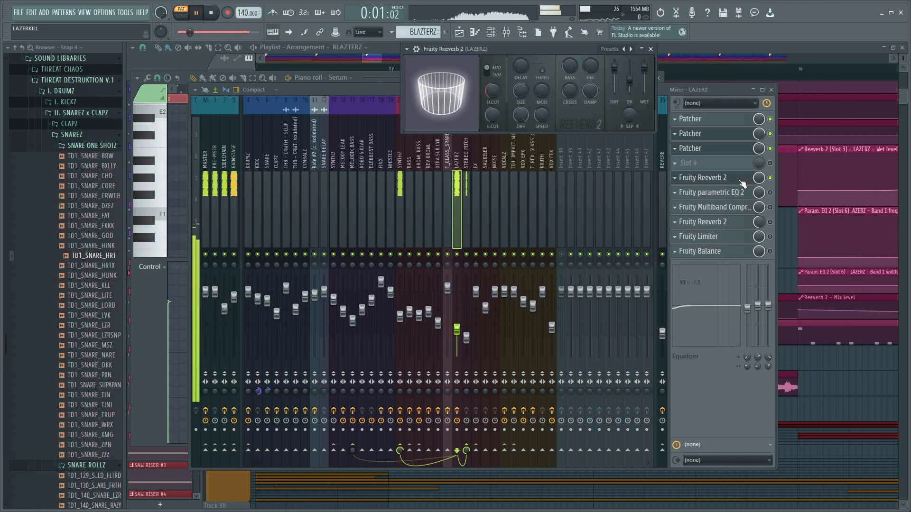
pyautogui.press('space')
# Step: Enable the Fruity parametric EQ 2 on LAZERZ and play the pattern while viewing its EQ curve
pyautogui.click(745, 192)
pyautogui.click(744, 192)
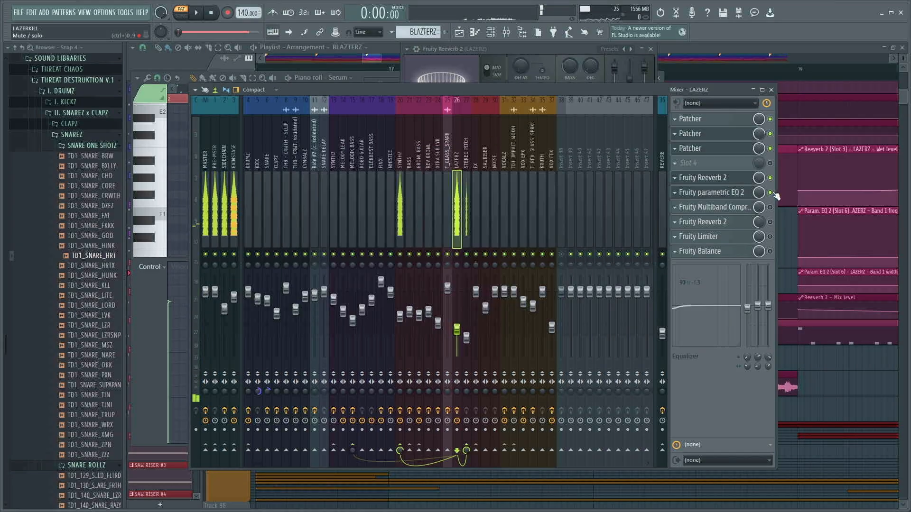
pyautogui.click(744, 192)
pyautogui.press('space')
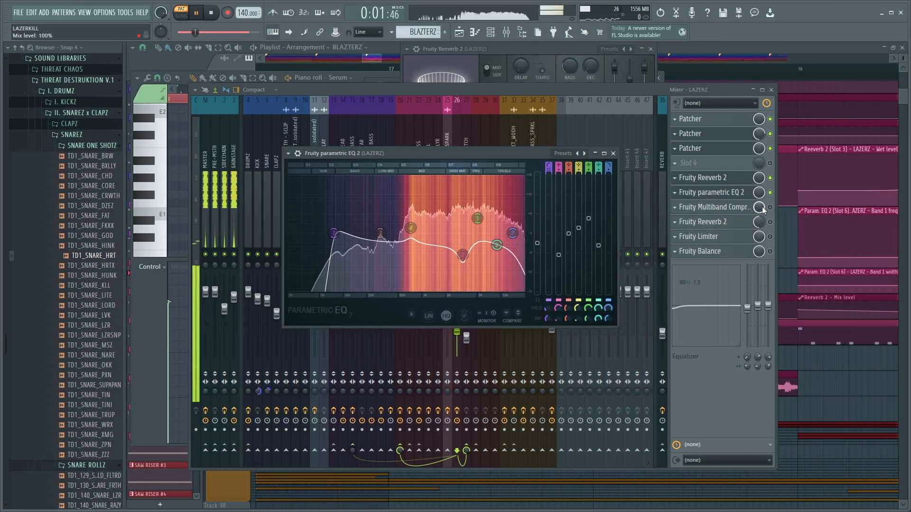
pyautogui.press('space')
# Step: Open the enabled Fruity Multiband Compressor on LAZERZ and audition the pattern through it
pyautogui.click(745, 207)
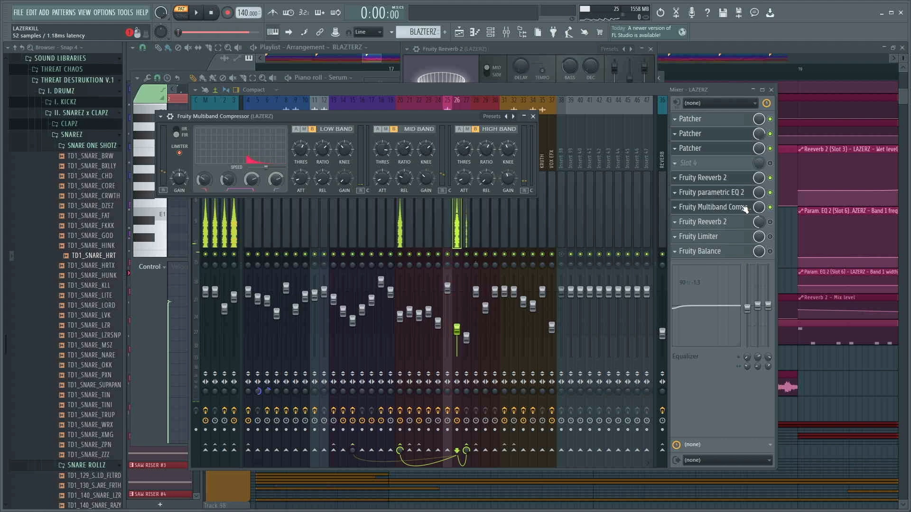
pyautogui.press('space')
pyautogui.press('space')
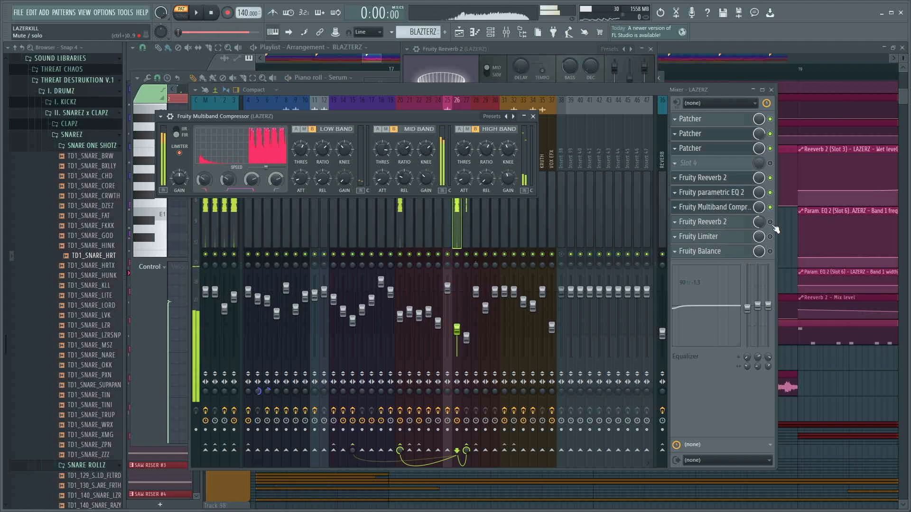
# Step: Enable the second Fruity Reeverb 2 and the Fruity Limiter on LAZERZ, and audition with the limiter open
pyautogui.click(769, 221)
pyautogui.click(770, 236)
pyautogui.click(702, 236)
pyautogui.press('space')
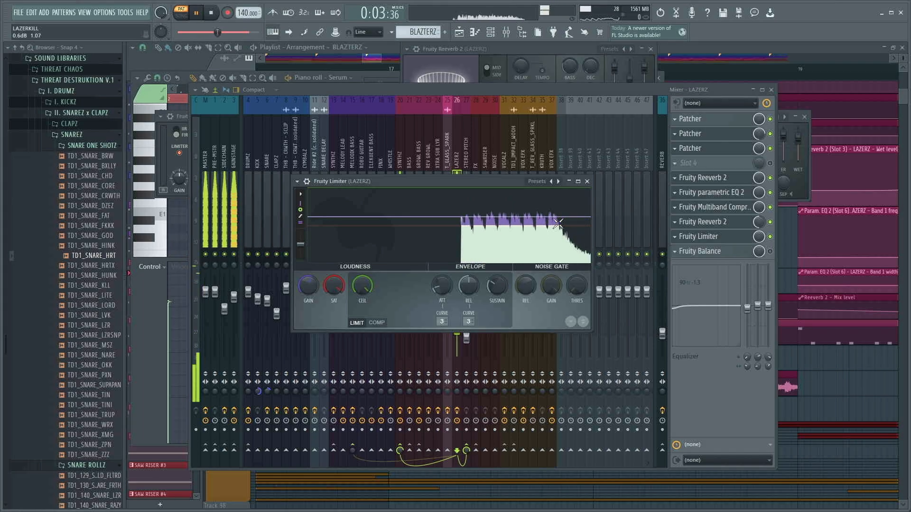
pyautogui.press('space')
# Step: Close the plugin and mixer windows and toggle the GLAZZTEX track's mute in the playlist's LAZER group to compare playback
pyautogui.press('F12')
pyautogui.scroll(5, 503, 232)
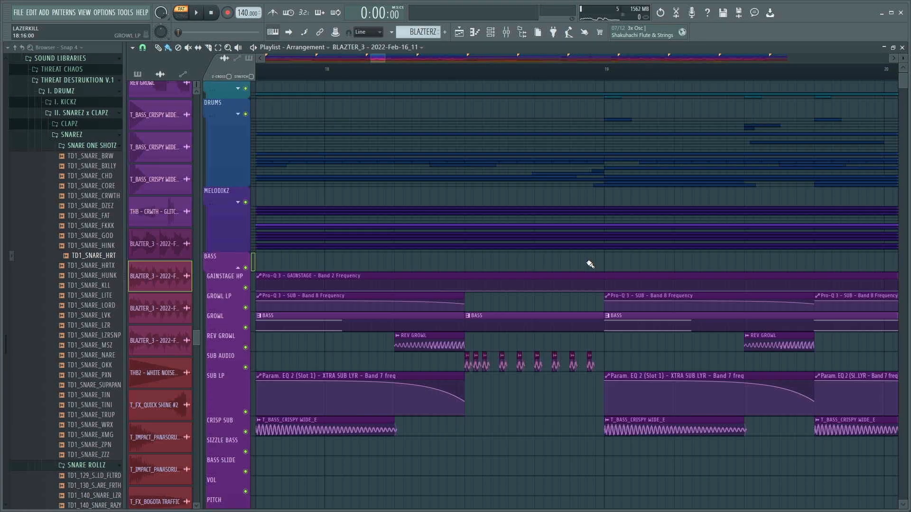
pyautogui.scroll(-3, 549, 276)
pyautogui.scroll(3, 498, 264)
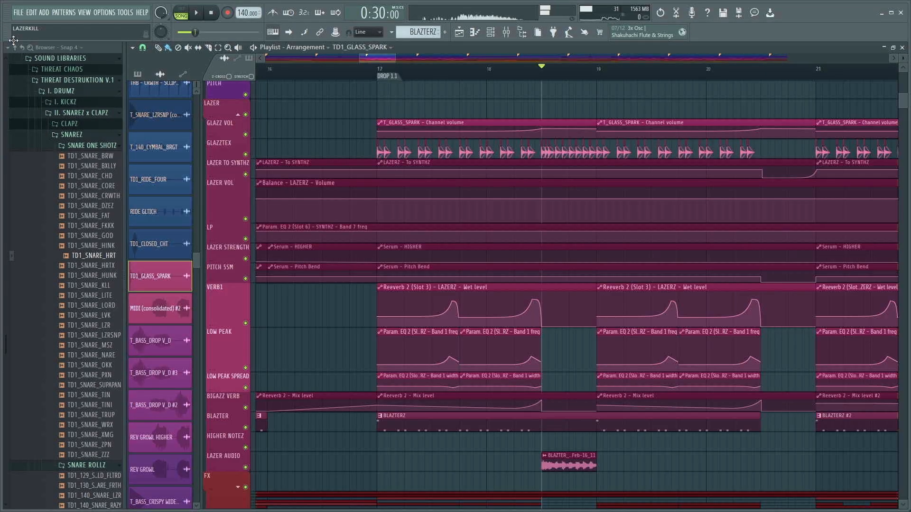
pyautogui.click(246, 154)
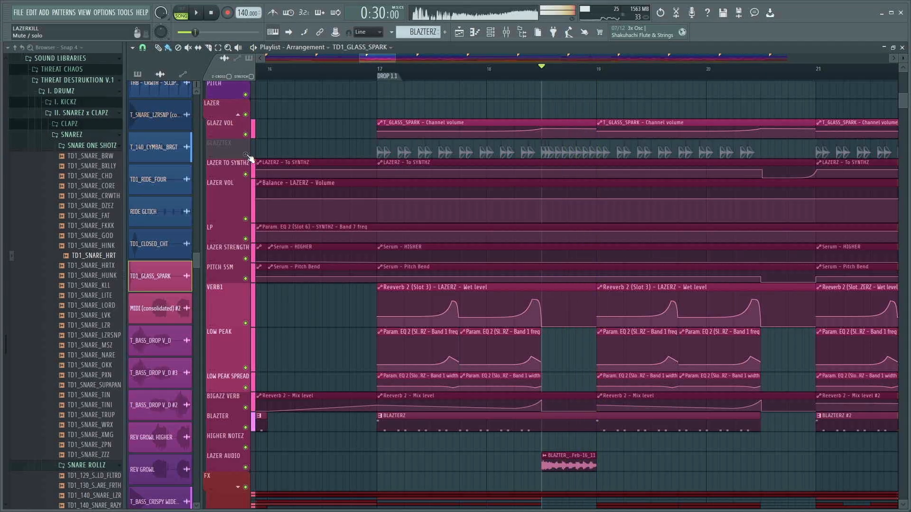
pyautogui.press('space')
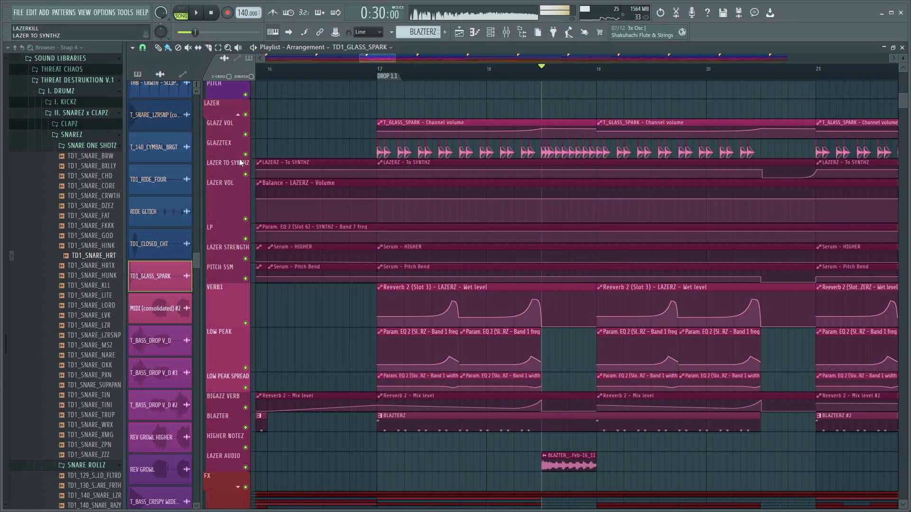
# Step: Review the Fruity Limiter and the three Fruity parametric EQ 2 effects on the SYNTHZ mixer track
pyautogui.scroll(-2, 593, 284)
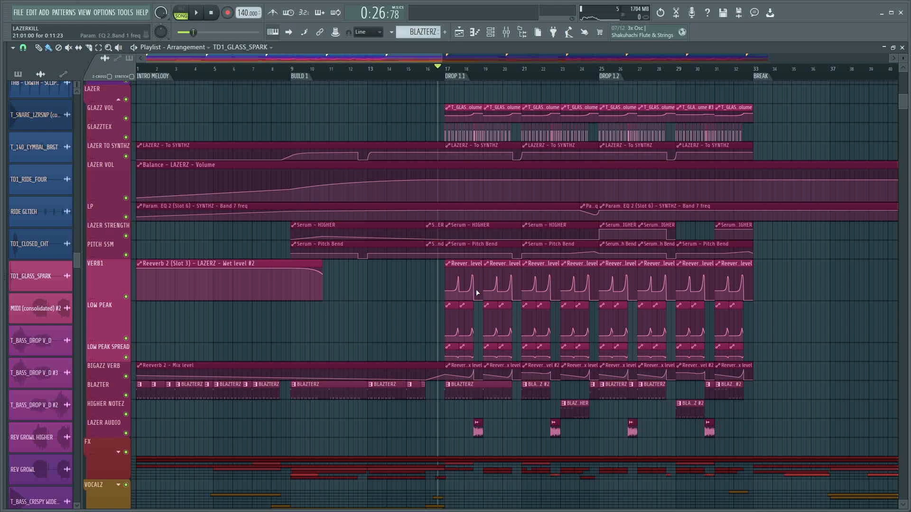
pyautogui.scroll(3, 122, 182)
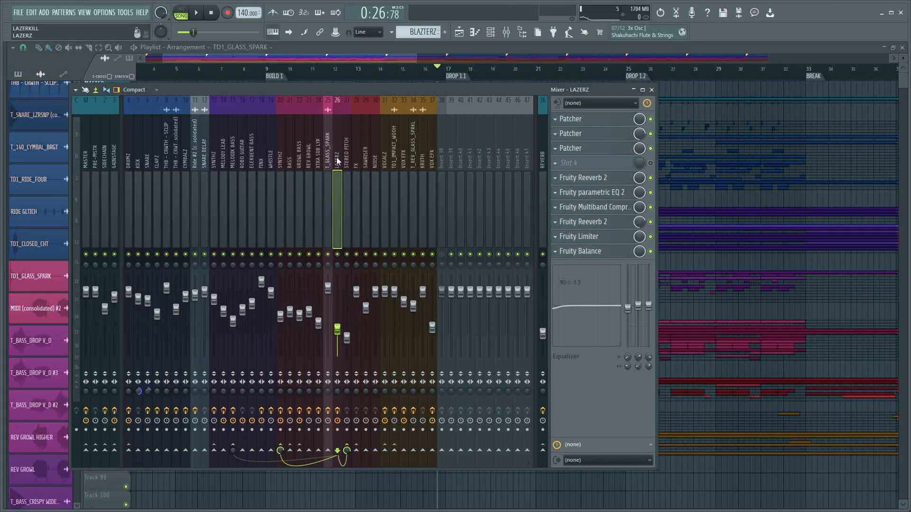
pyautogui.click(282, 165)
pyautogui.click(575, 162)
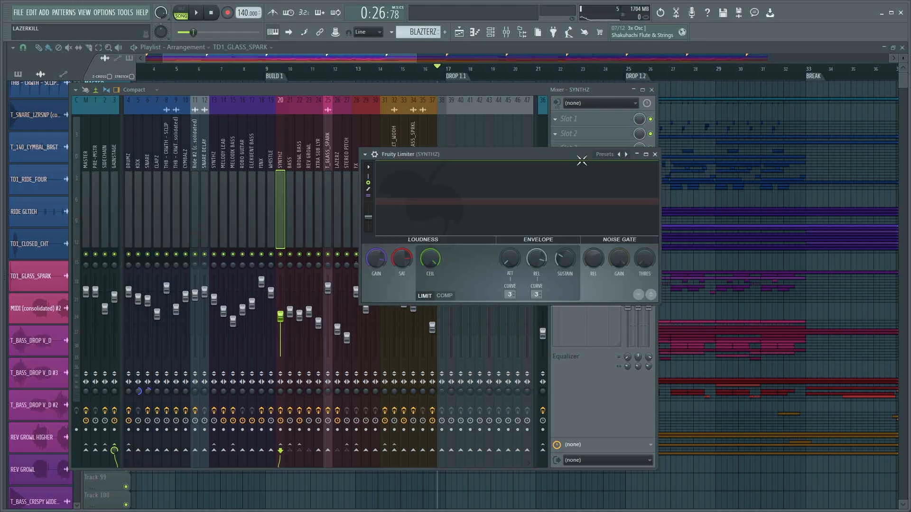
pyautogui.click(655, 155)
pyautogui.click(621, 179)
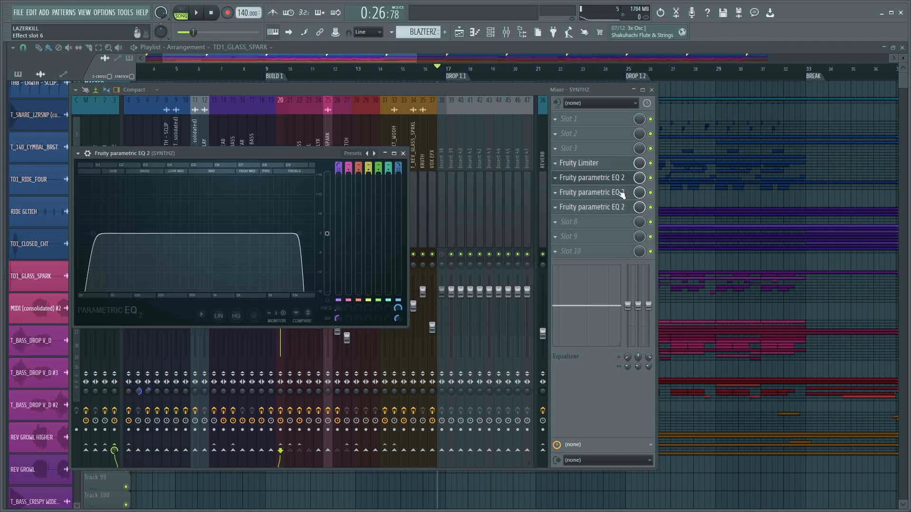
pyautogui.click(621, 193)
pyautogui.click(622, 208)
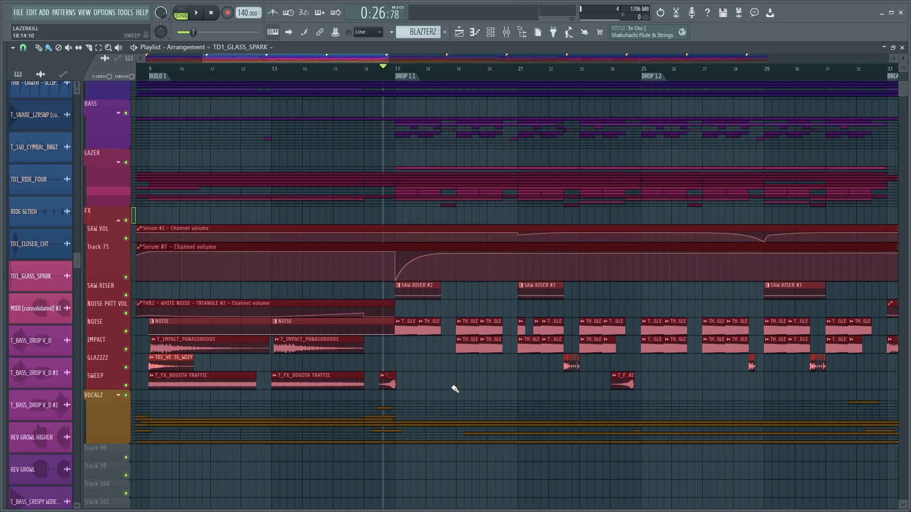
# Step: Open the SAW RISER #2 pattern's Serum #7 instrument from the FX group and audition the riser, closing its windows when done
pyautogui.scroll(3, 454, 389)
pyautogui.scroll(-4, 454, 389)
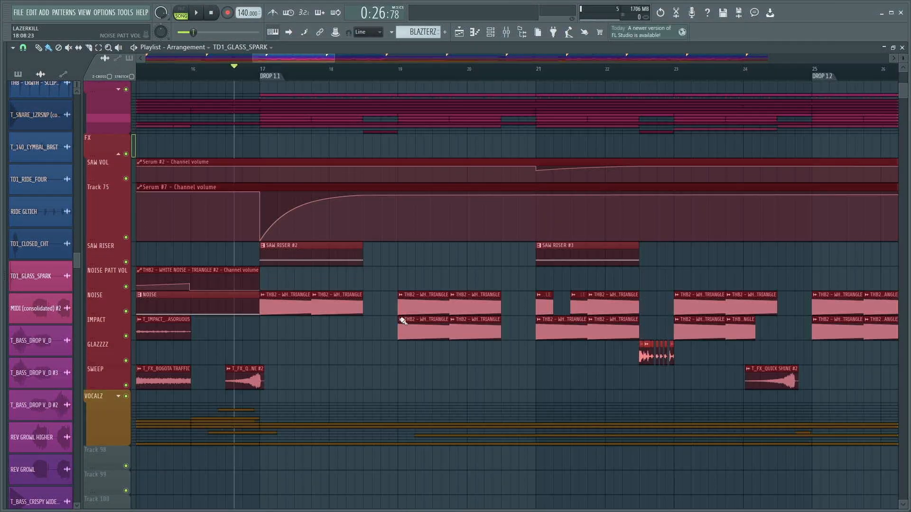
pyautogui.doubleClick(305, 246)
pyautogui.click(506, 32)
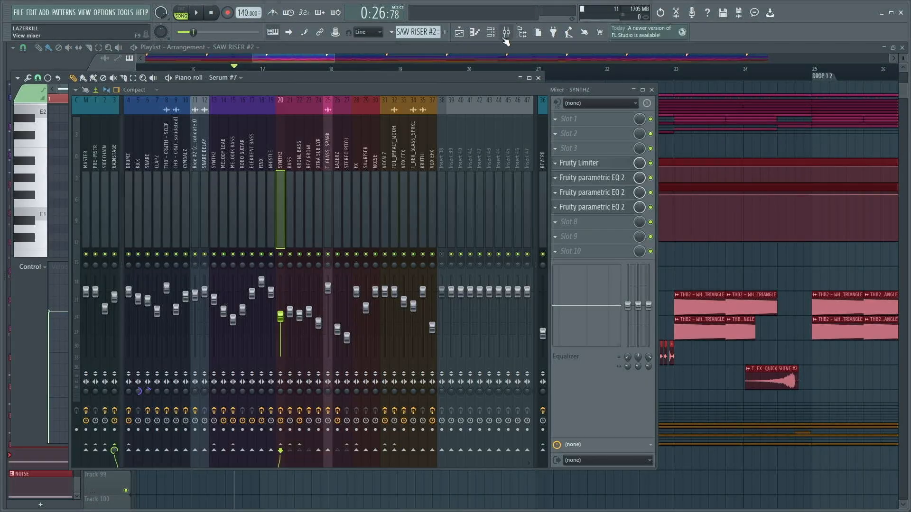
pyautogui.click(490, 32)
pyautogui.click(207, 273)
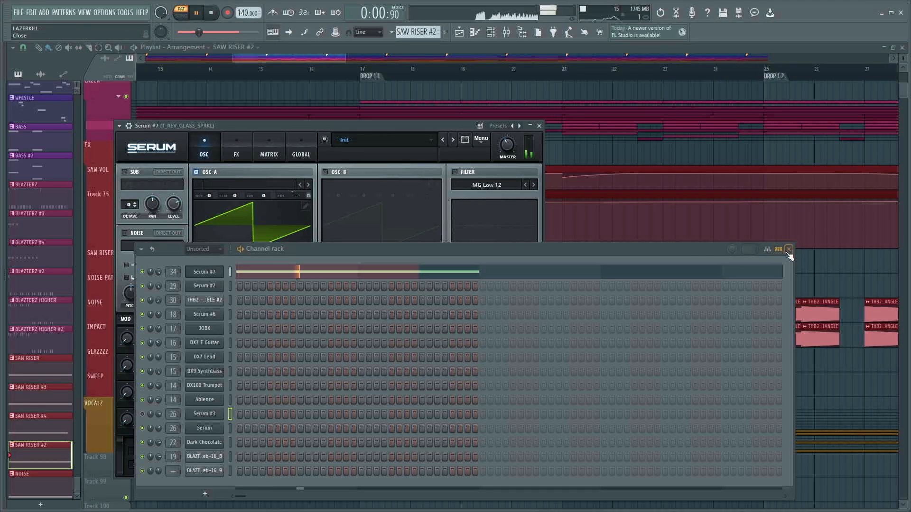
pyautogui.press('F6')
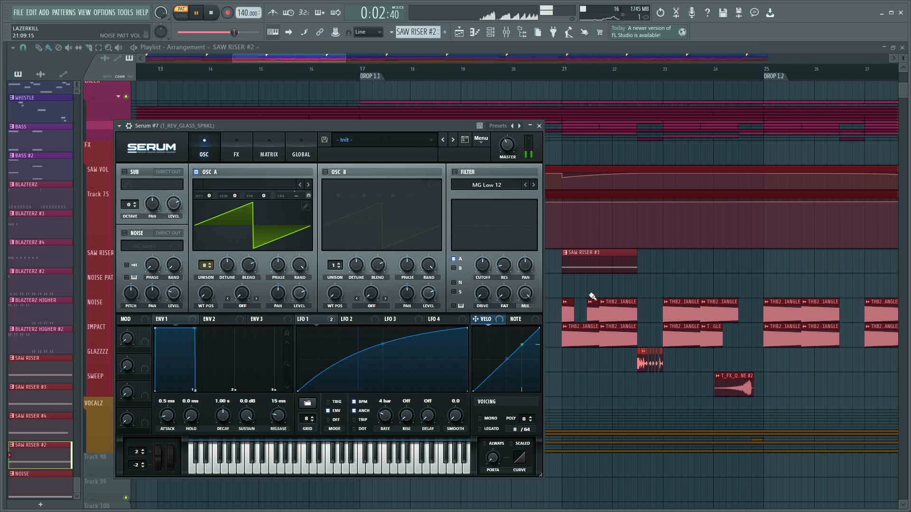
pyautogui.press('space')
pyautogui.press('Escape')
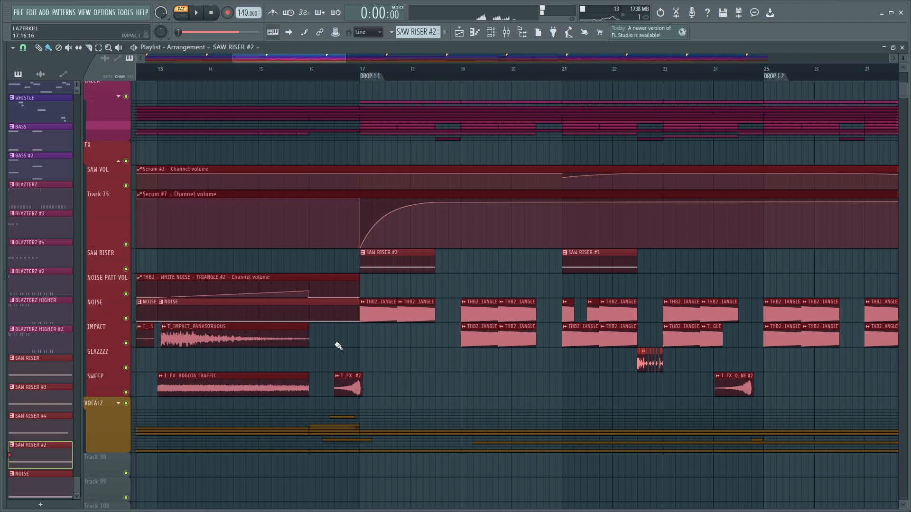
# Step: View the sample settings of the THB2 - WHITE NOISE - TRIANGLE clip on the NOISE track
pyautogui.scroll(1, 337, 346)
pyautogui.doubleClick(362, 308)
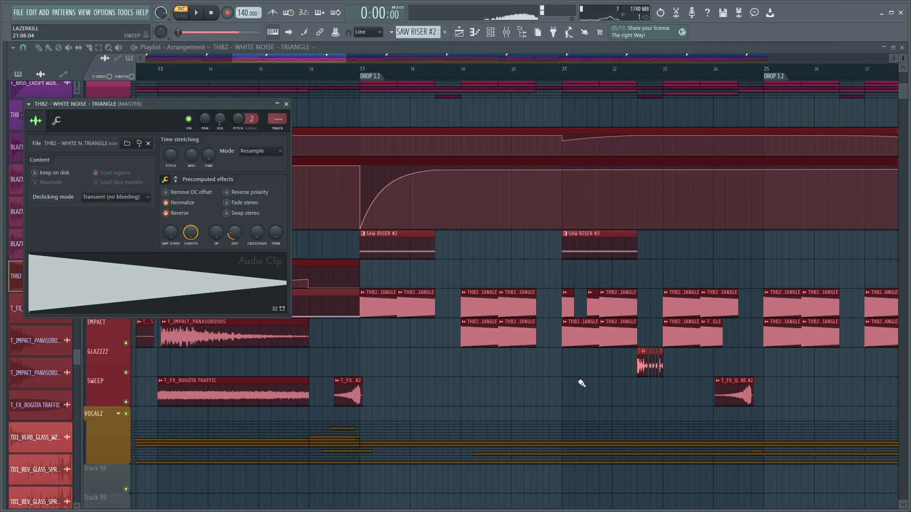
pyautogui.press('Escape')
# Step: View the sample settings of the TD1_GLASS_SPRIK clip on the GLAZZZZ track
pyautogui.scroll(2, 567, 372)
pyautogui.scroll(6, 636, 371)
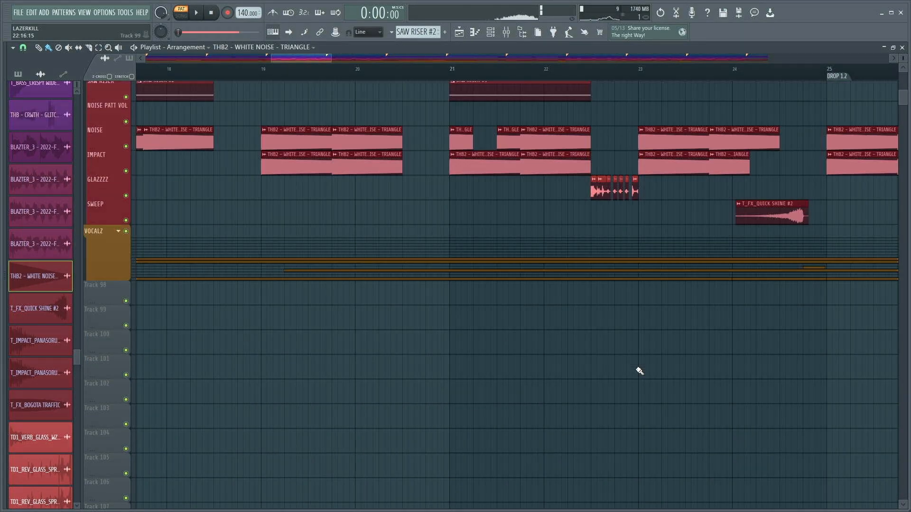
pyautogui.click(485, 181)
pyautogui.doubleClick(485, 181)
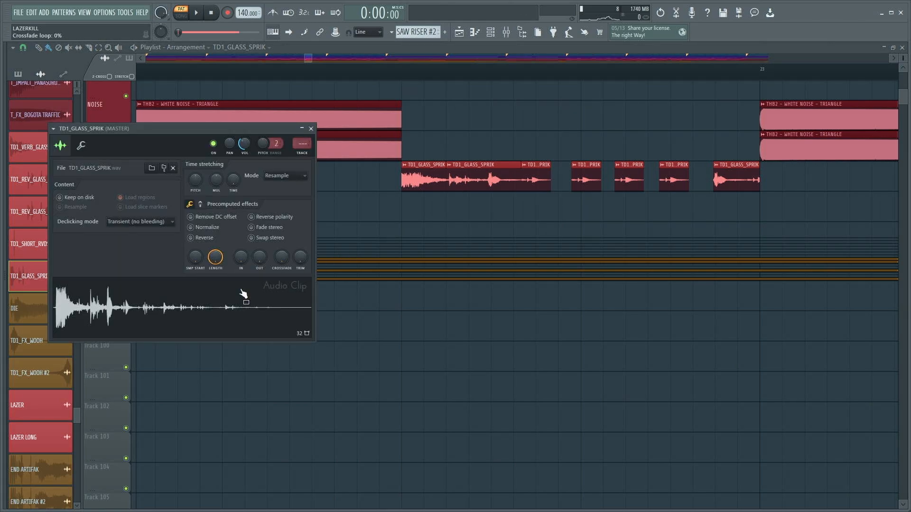
pyautogui.scroll(4, 574, 162)
pyautogui.press('Escape')
# Step: Play the chopped glass clips in bar 22 from the start of the first TD1_GLASS_SPRIK clip
pyautogui.click(401, 67)
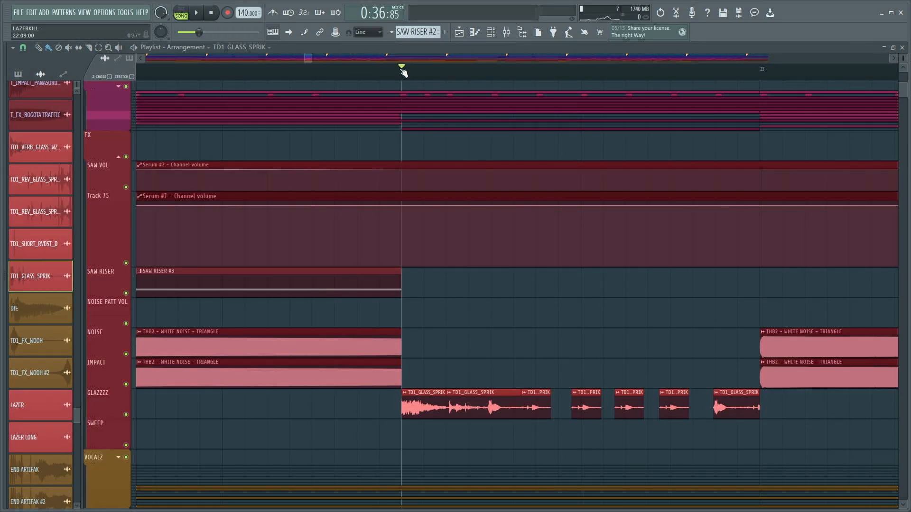
pyautogui.press('space')
pyautogui.press('space')
pyautogui.scroll(-6, 676, 287)
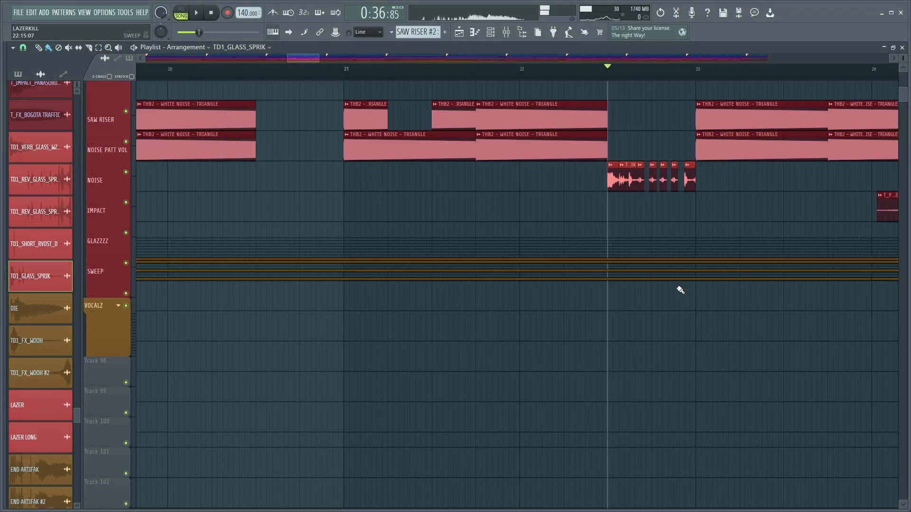
# Step: Audition the arrangement from the T_FX_QUICK SHINE #2 sweep in bar 24, just before DROP 1.2
pyautogui.scroll(5, 721, 278)
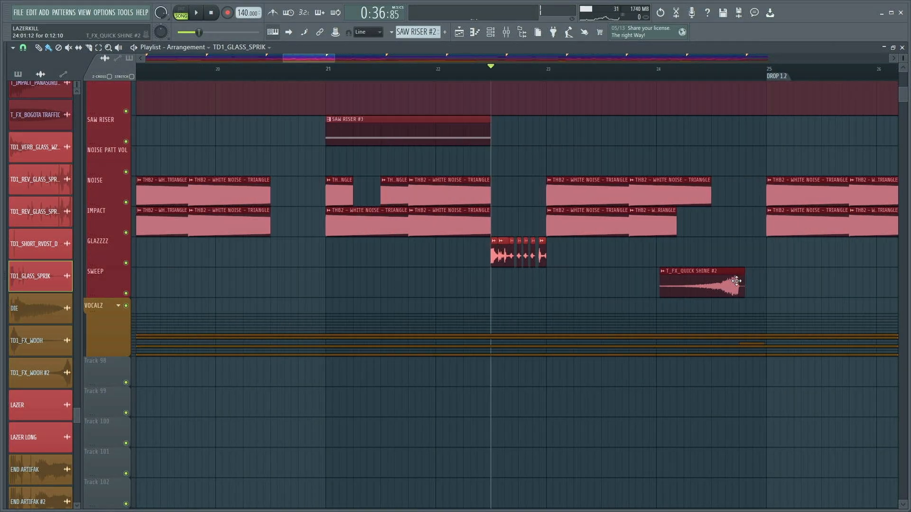
pyautogui.click(696, 75)
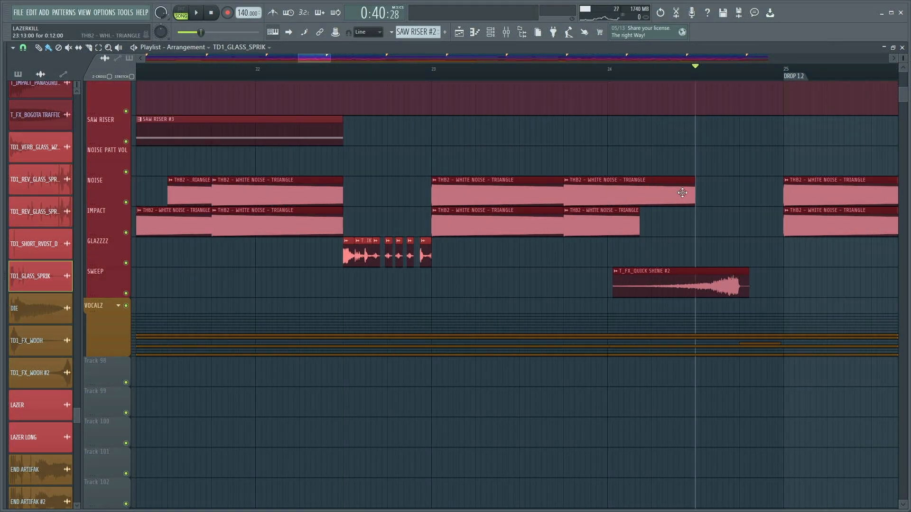
pyautogui.scroll(-5, 682, 193)
pyautogui.press('space')
pyautogui.press('space')
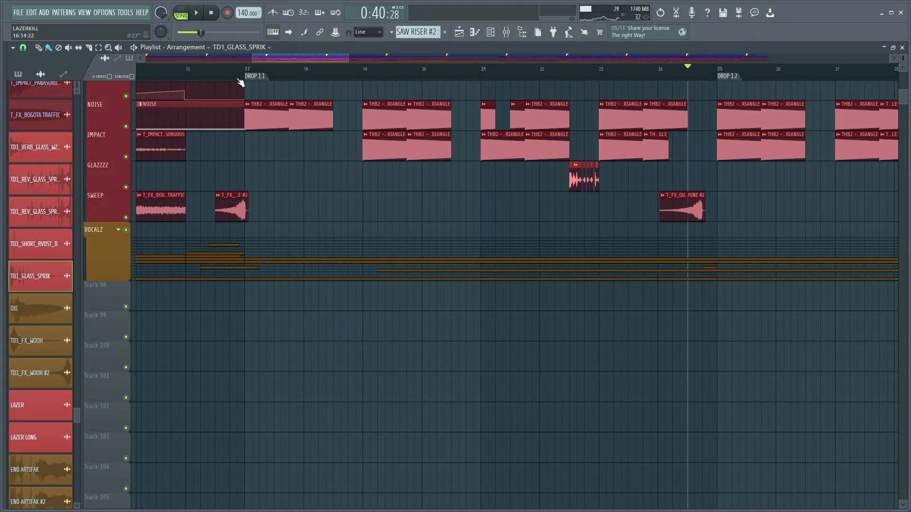
pyautogui.press('space')
pyautogui.press('space')
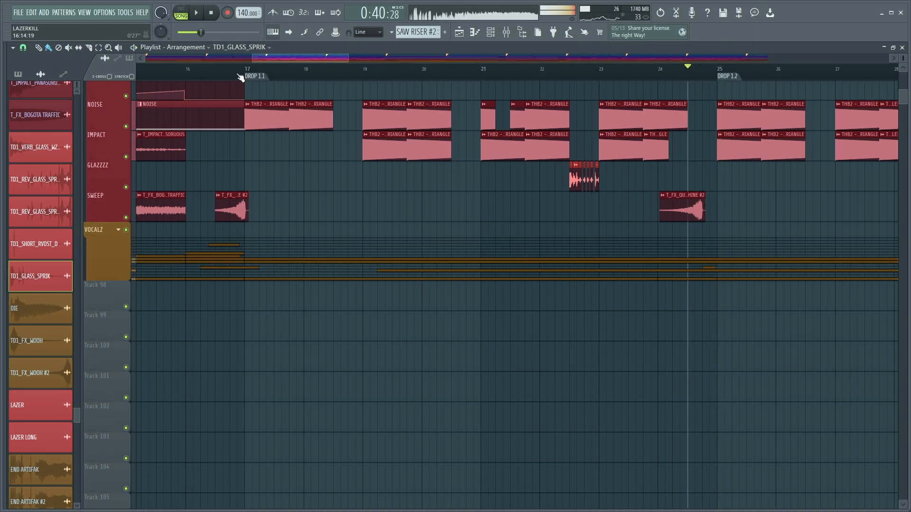
# Step: Expand the VOCALZ track group and collapse the FX group in the playlist
pyautogui.click(122, 231)
pyautogui.scroll(10, 108, 252)
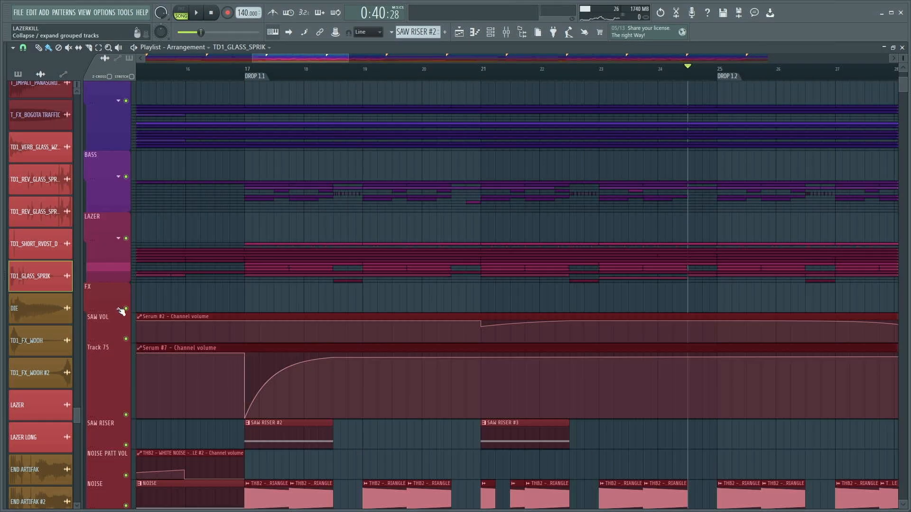
pyautogui.click(123, 311)
pyautogui.scroll(-5, 507, 259)
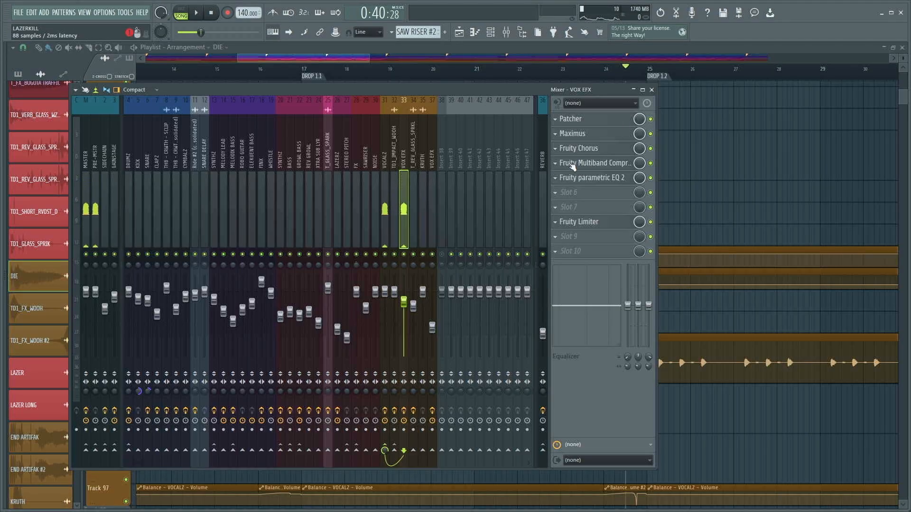
# Step: Toggle all effects on the VOX EFX mixer track to compare the DIE vocal dry and processed
pyautogui.click(404, 413)
pyautogui.press('q')
pyautogui.press('q')
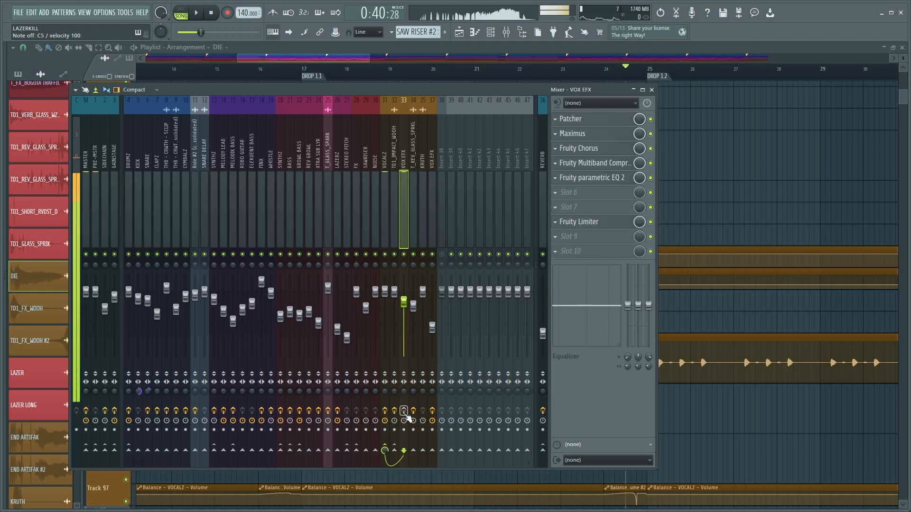
# Step: Review the Patcher, Maximus, Fruity Chorus and Fruity Multiband Compressor settings on the VOX EFX track
pyautogui.click(616, 122)
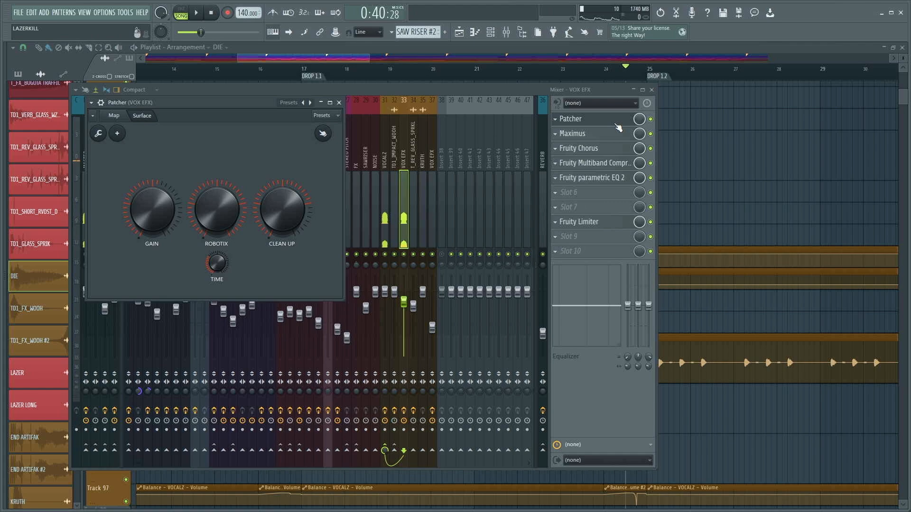
pyautogui.click(621, 133)
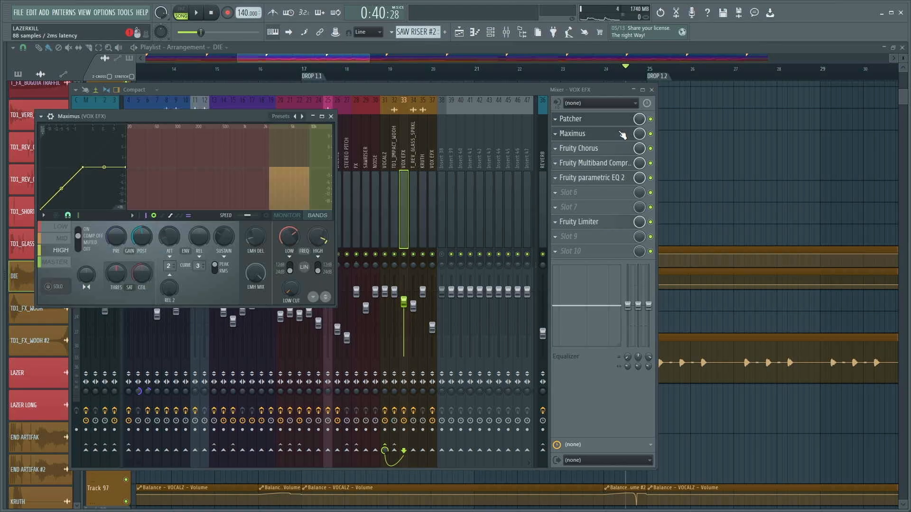
pyautogui.click(609, 150)
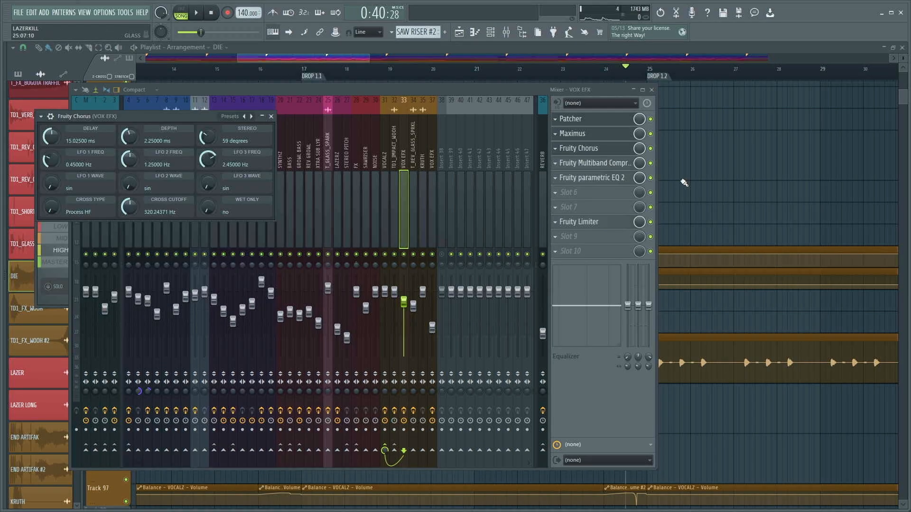
pyautogui.click(612, 164)
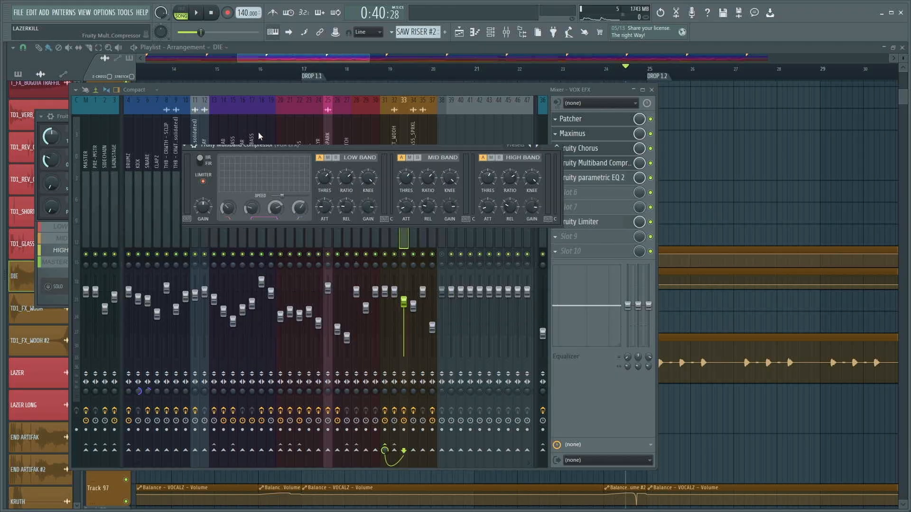
# Step: Audition the vocal while viewing the Fruity parametric EQ 2 and Fruity Limiter on VOX EFX, closing both plugins
pyautogui.click(596, 178)
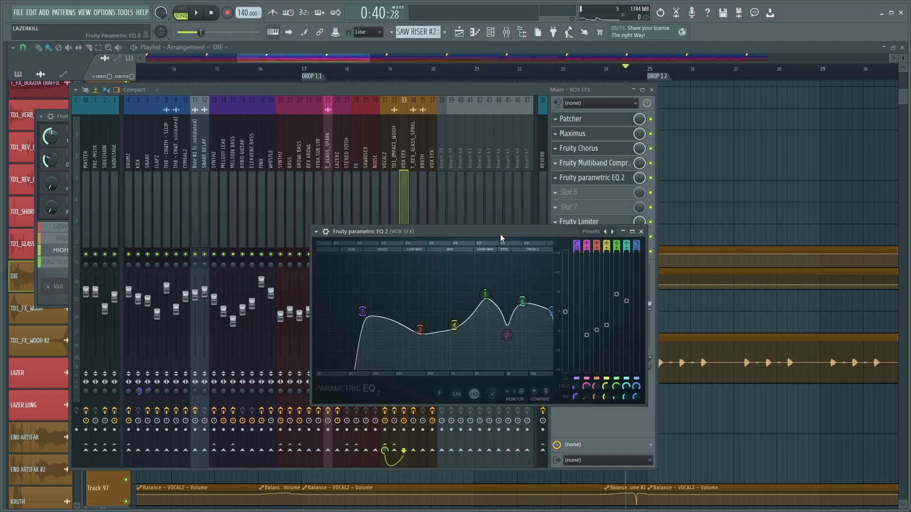
pyautogui.moveTo(500, 234); pyautogui.dragTo(496, 234)
pyautogui.press('space')
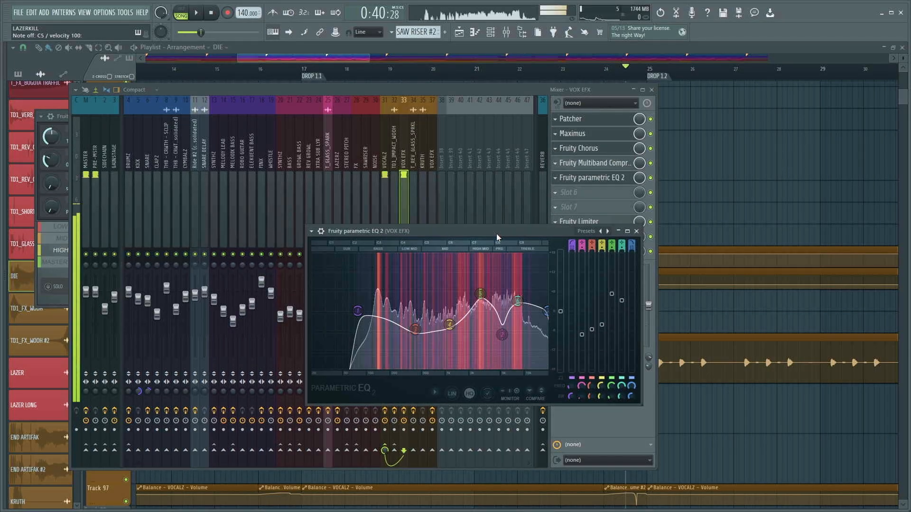
pyautogui.click(636, 232)
pyautogui.click(616, 222)
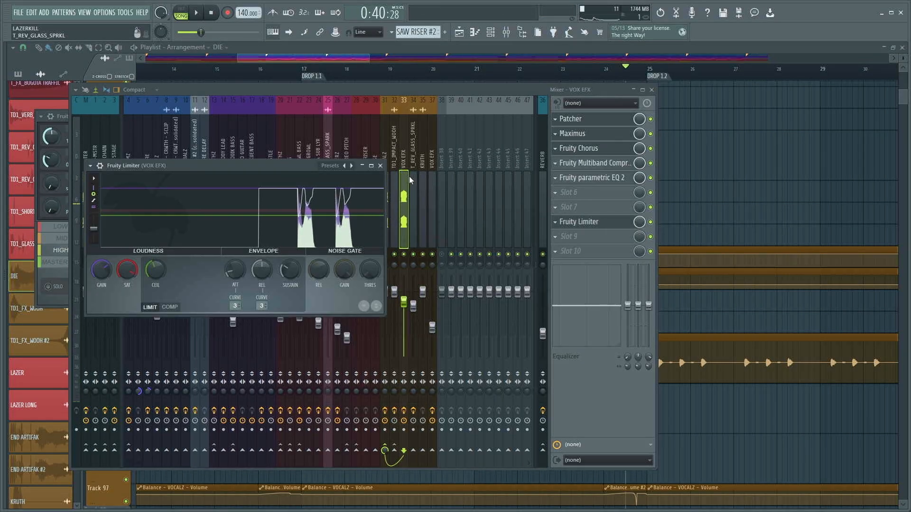
pyautogui.click(380, 166)
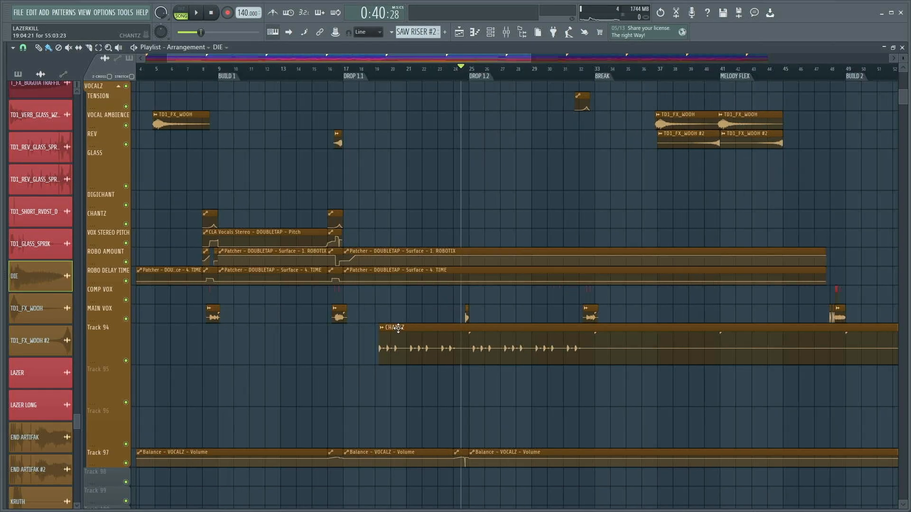
# Step: View the sample settings of the CHANTZ audio clip on Track 94 in the VOCALZ group
pyautogui.scroll(2, 401, 330)
pyautogui.doubleClick(402, 330)
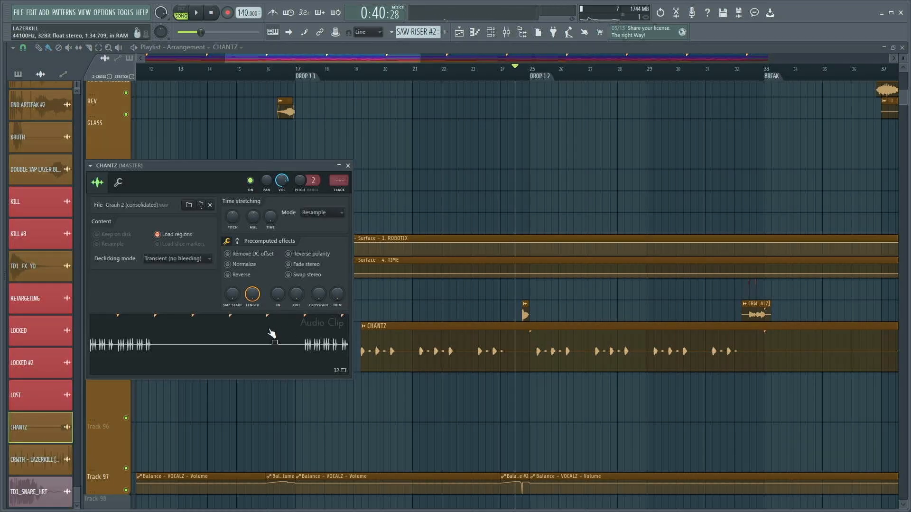
pyautogui.press('Escape')
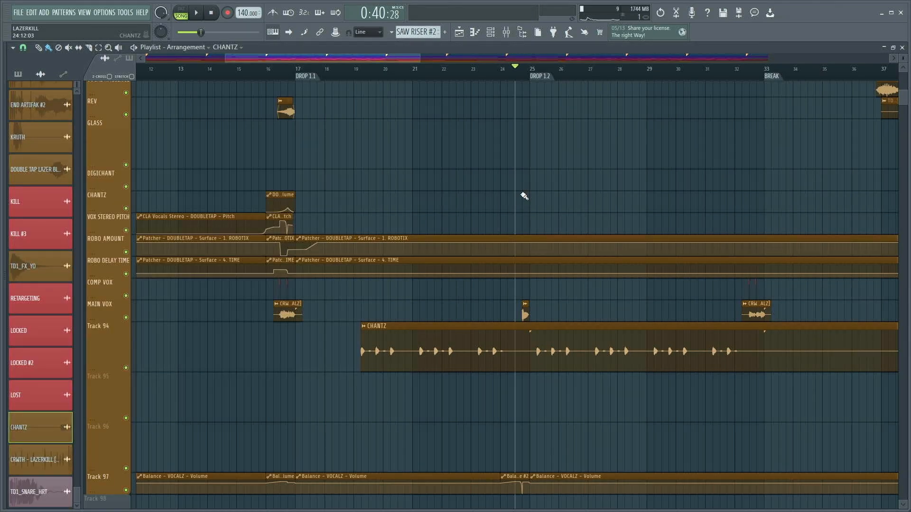
# Step: Reset the playhead to the song start and review the full arrangement around DROP 1.1 during playback
pyautogui.click(213, 12)
pyautogui.scroll(-5, 684, 194)
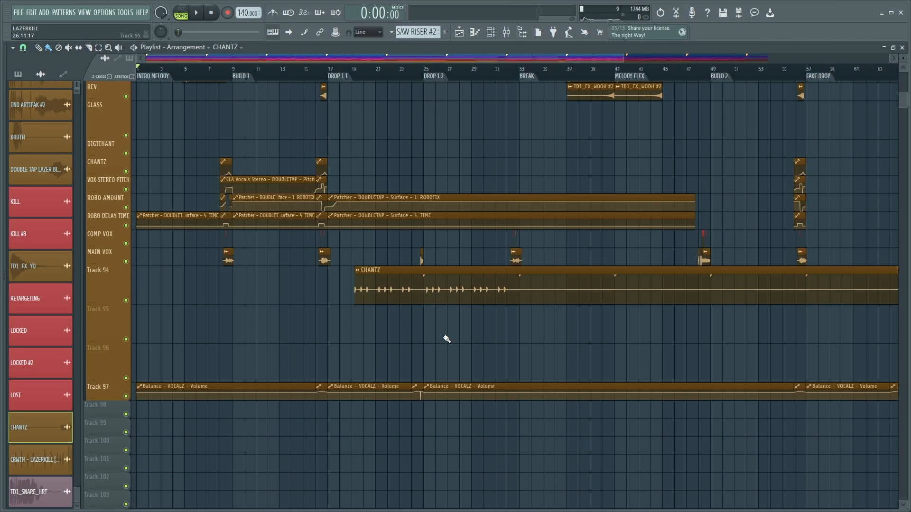
pyautogui.scroll(-5, 446, 339)
pyautogui.scroll(3, 360, 210)
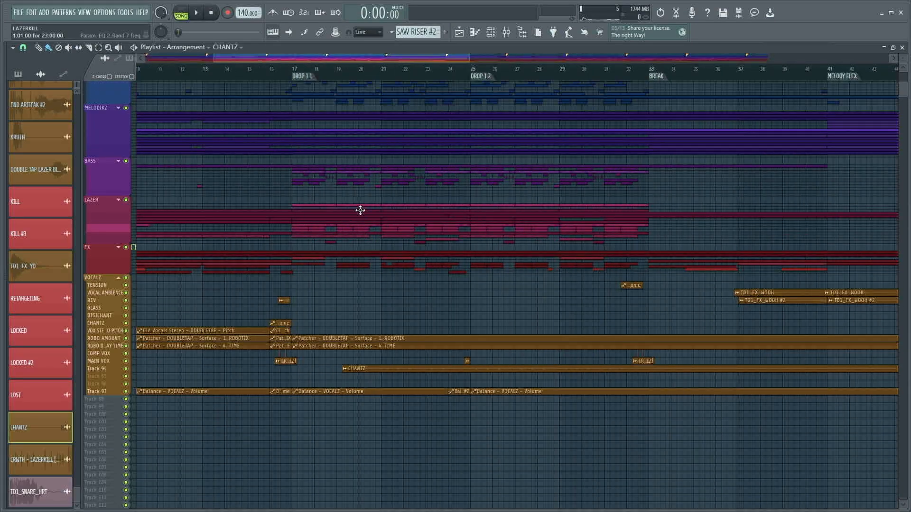
pyautogui.scroll(1, 360, 210)
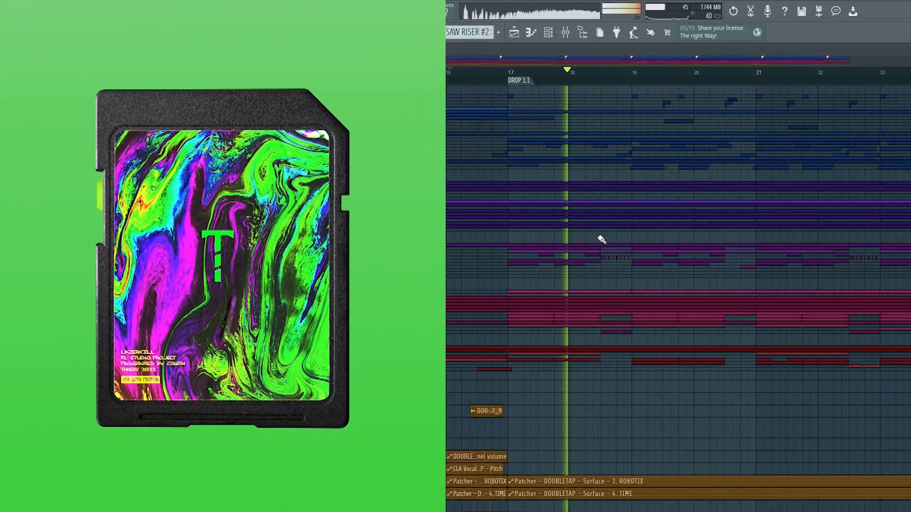
pyautogui.scroll(-3, 616, 234)
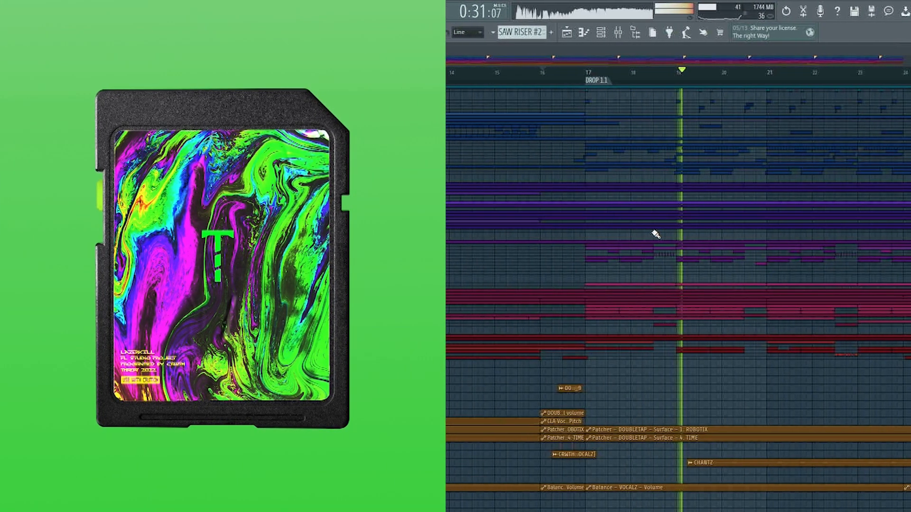